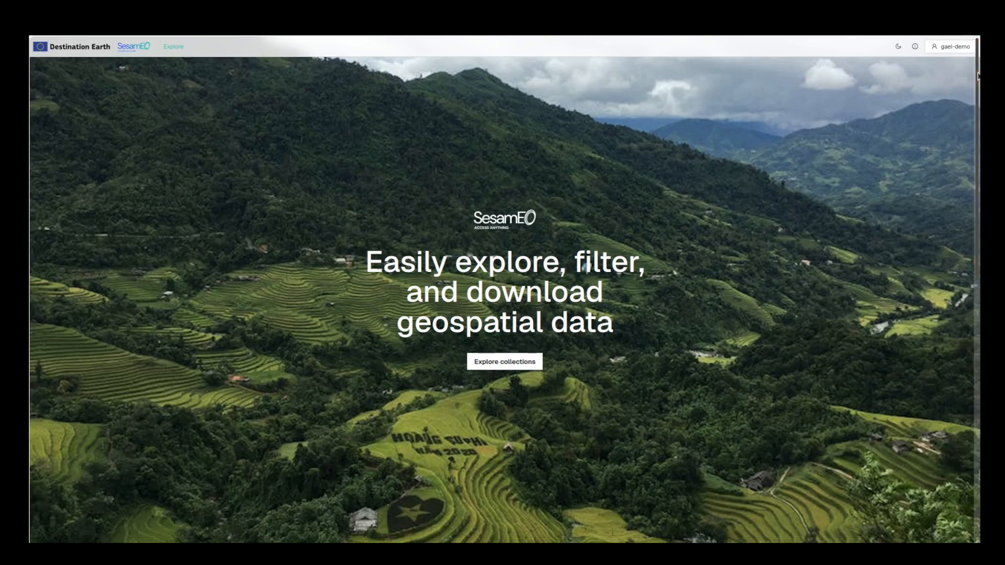
- Look through the SesamEO home page and open the collections explorer
left_click_drag(976, 76, 978, 358)
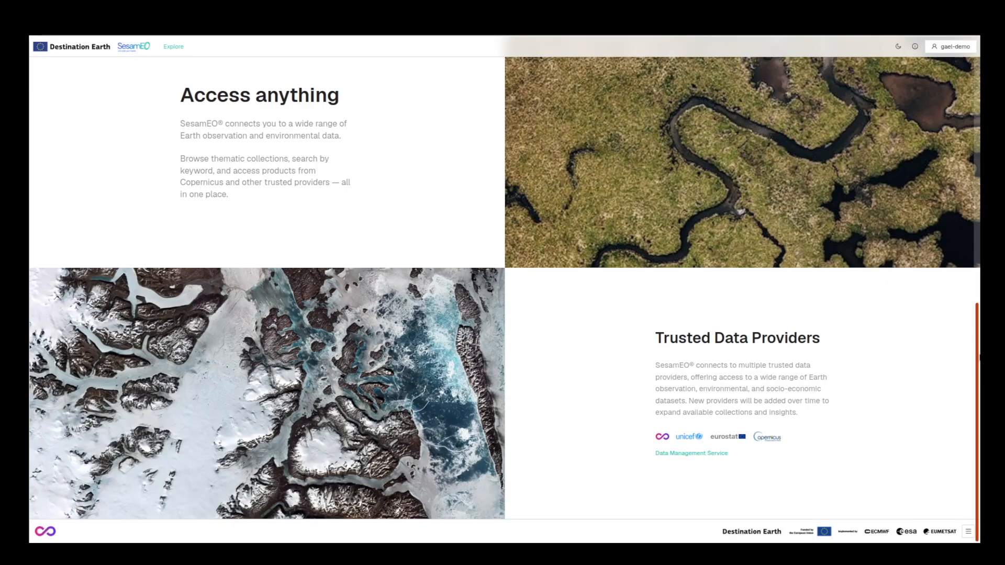
left_click_drag(979, 355, 968, 52)
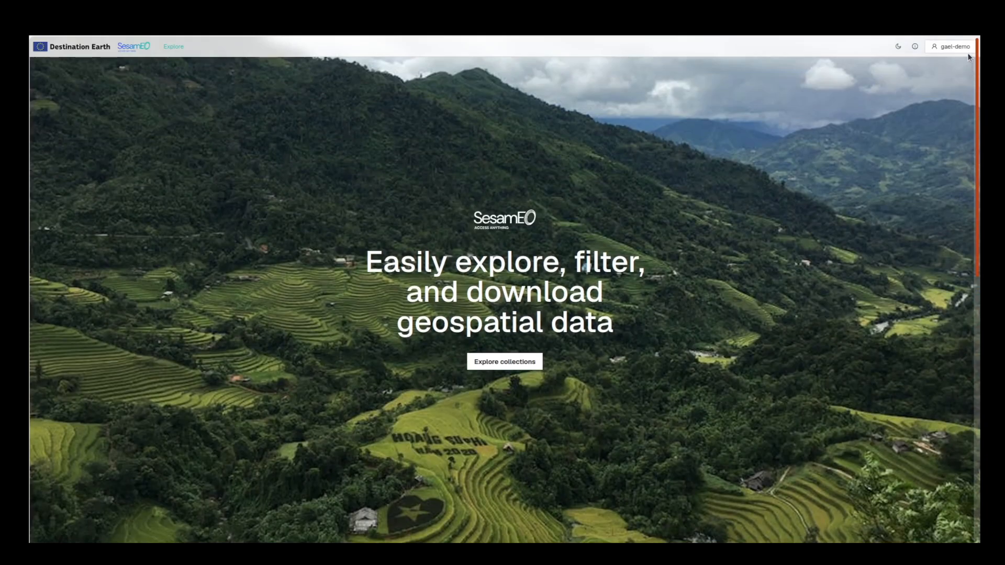
left_click(519, 364)
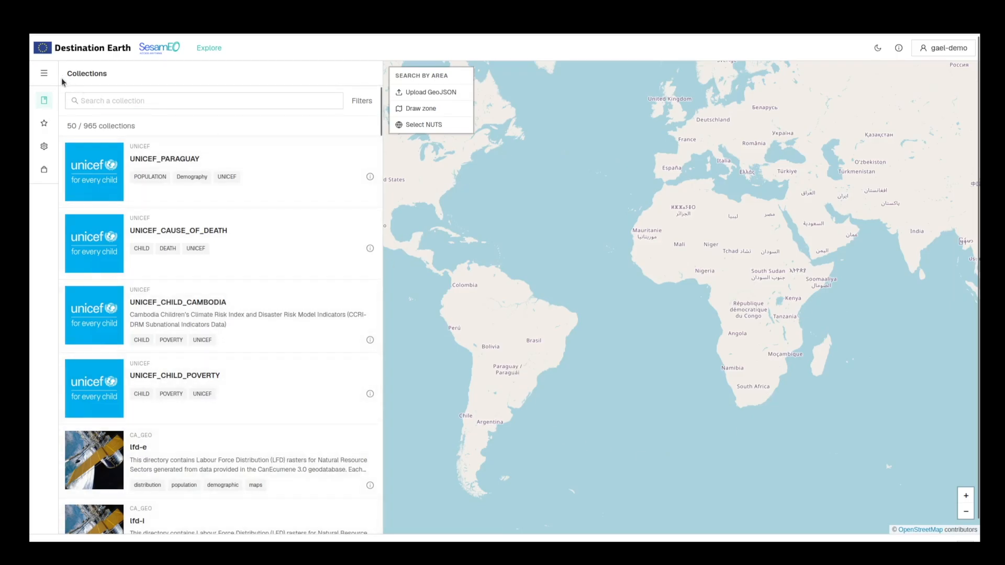
- Examine the navigation sections and the provider pages of Destination Earth Data Lake, Copernicus Data Space Ecosystem and Eurostat for their credential and configuration details
left_click(44, 73)
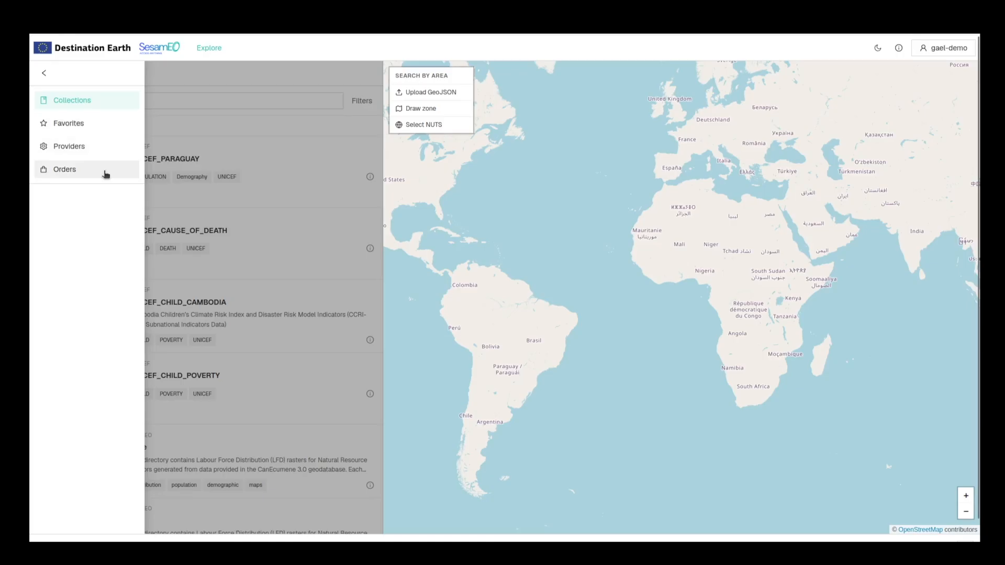
left_click(154, 71)
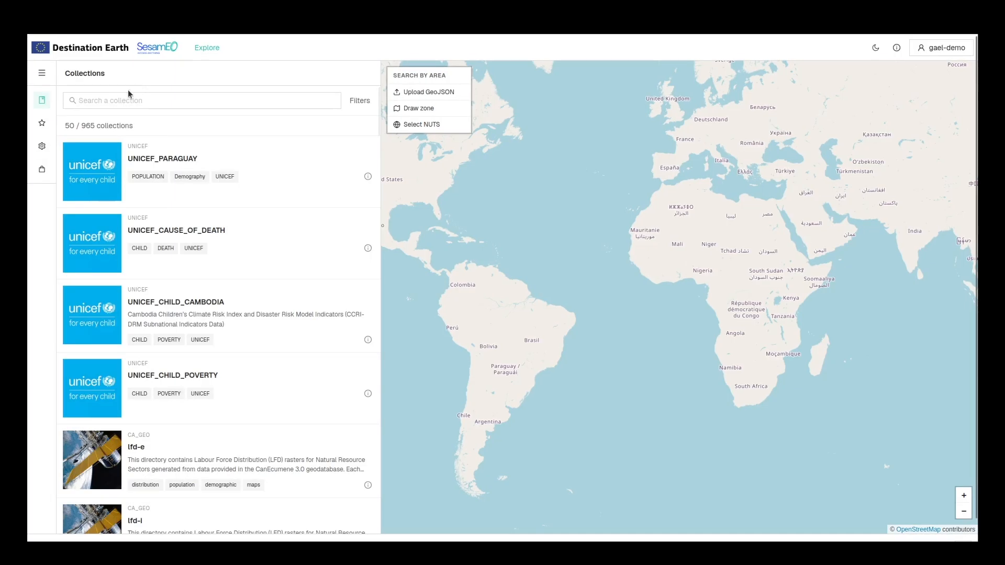
left_click(43, 147)
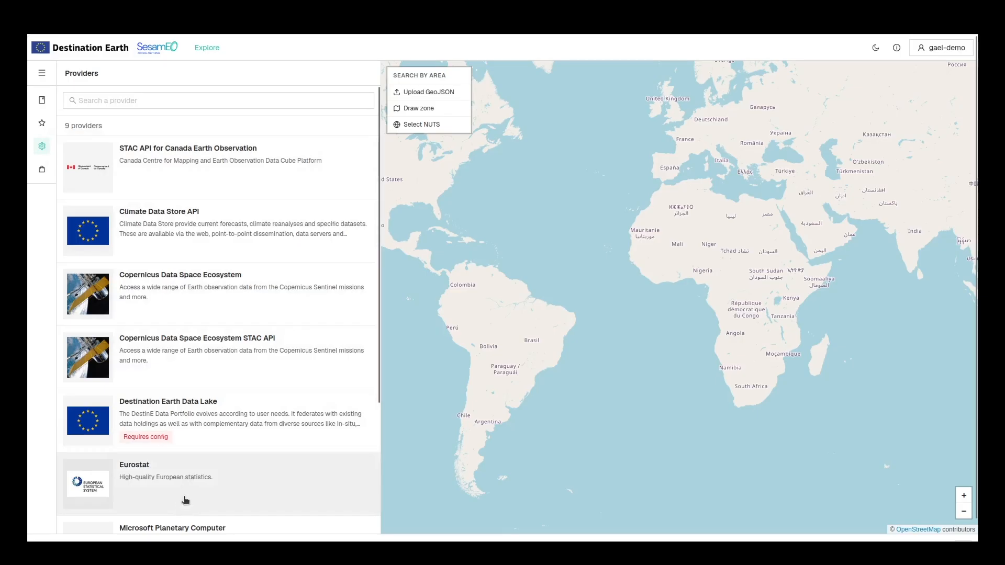
left_click(243, 408)
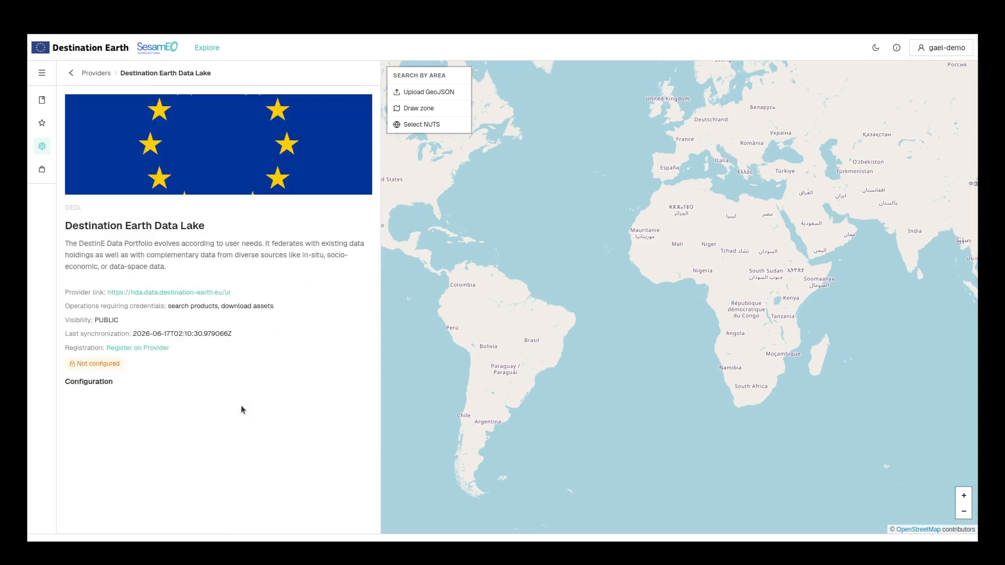
left_click(42, 146)
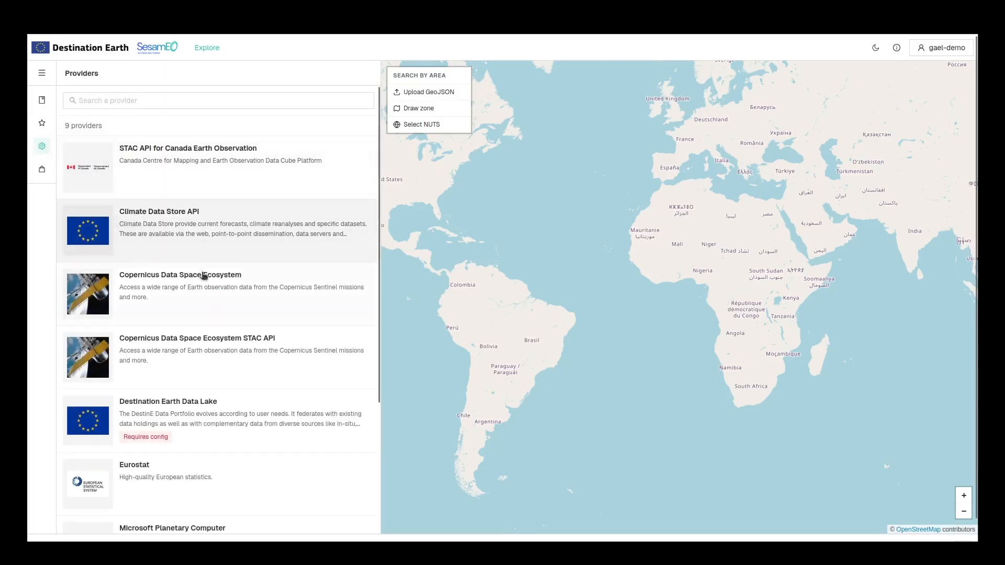
left_click(229, 296)
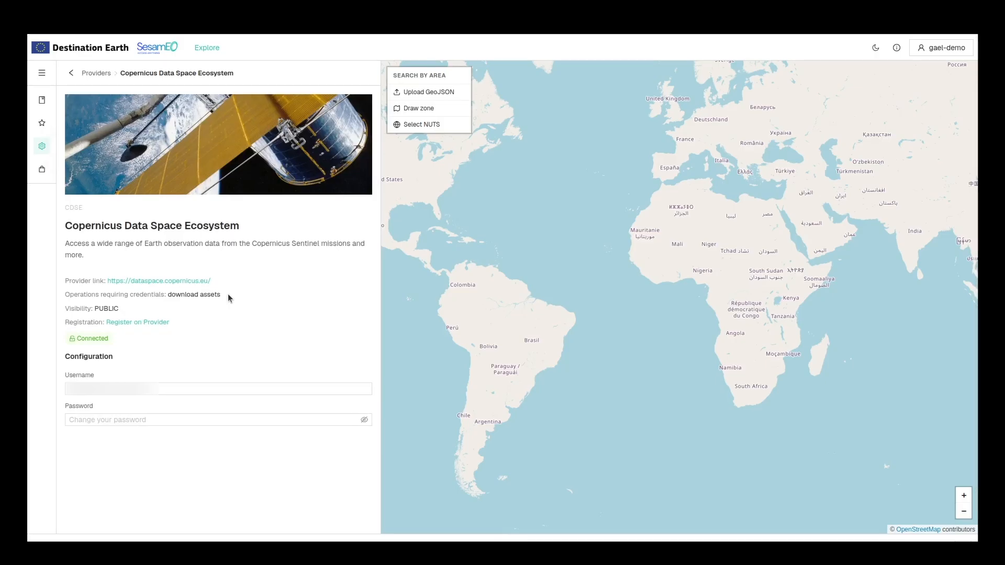
left_click(46, 147)
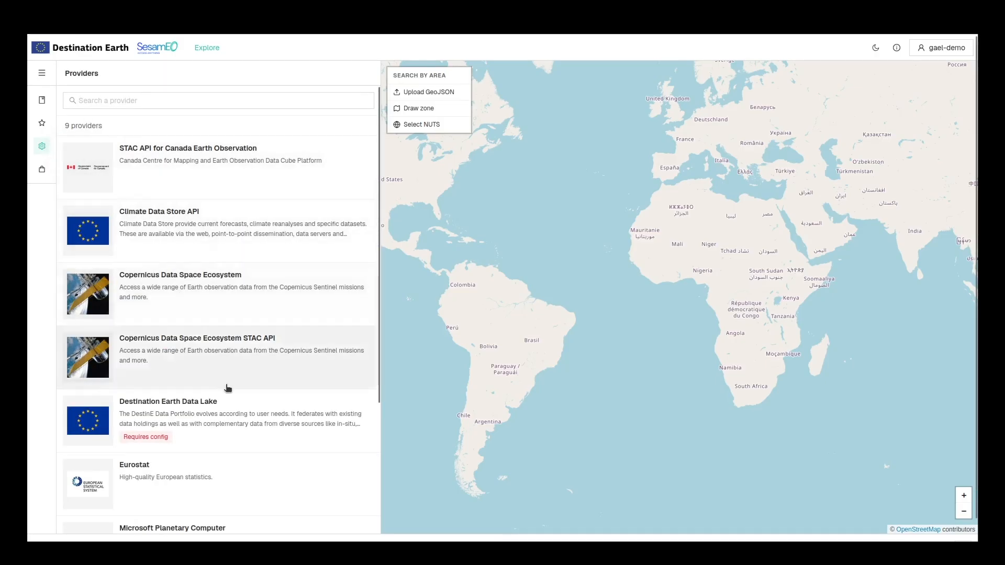
left_click(243, 475)
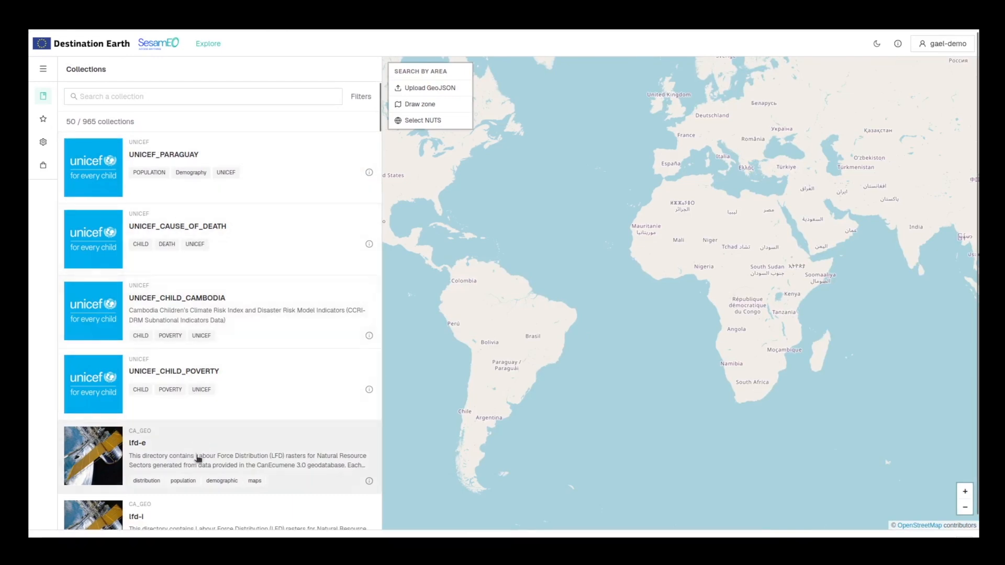
- Browse the collection list and read the description of the EO.EUM.DAT.SENTINEL-3.OL_2_WFR___ collection
left_click_drag(373, 121, 366, 529)
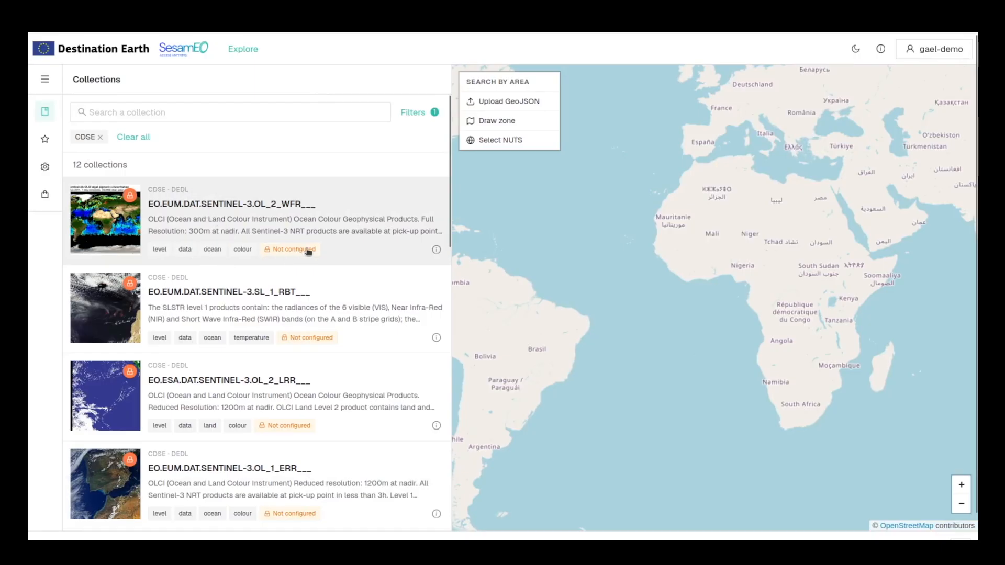
left_click(436, 250)
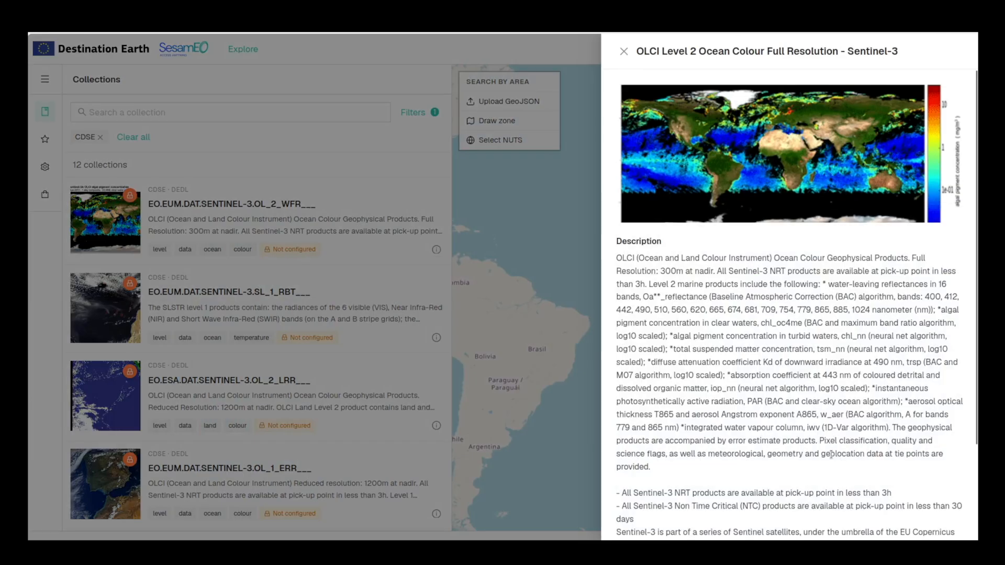
scroll(831, 454, "down", 3)
scroll(830, 454, "up", 3)
left_click(426, 200)
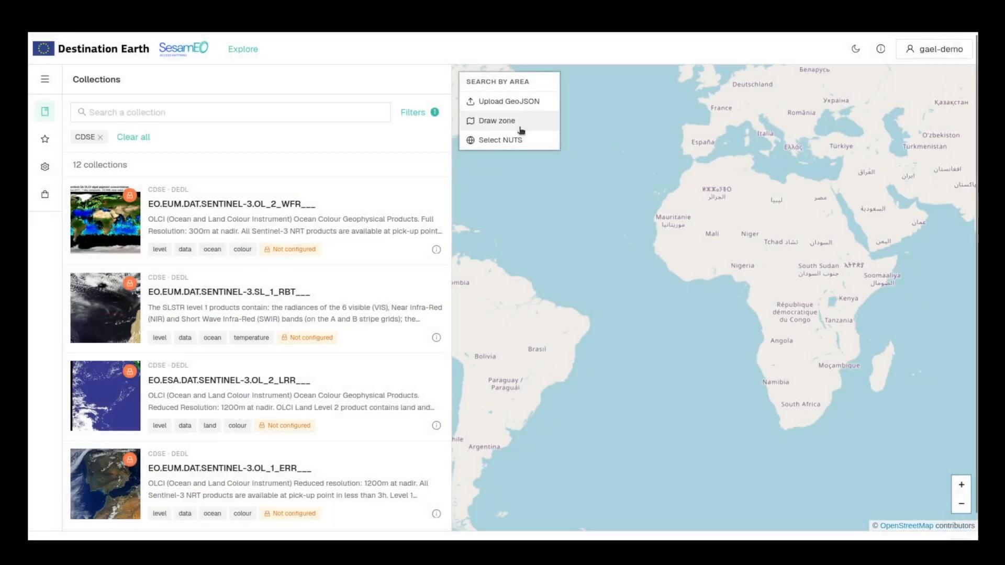
- View the saved favorites and the orders
left_click(45, 140)
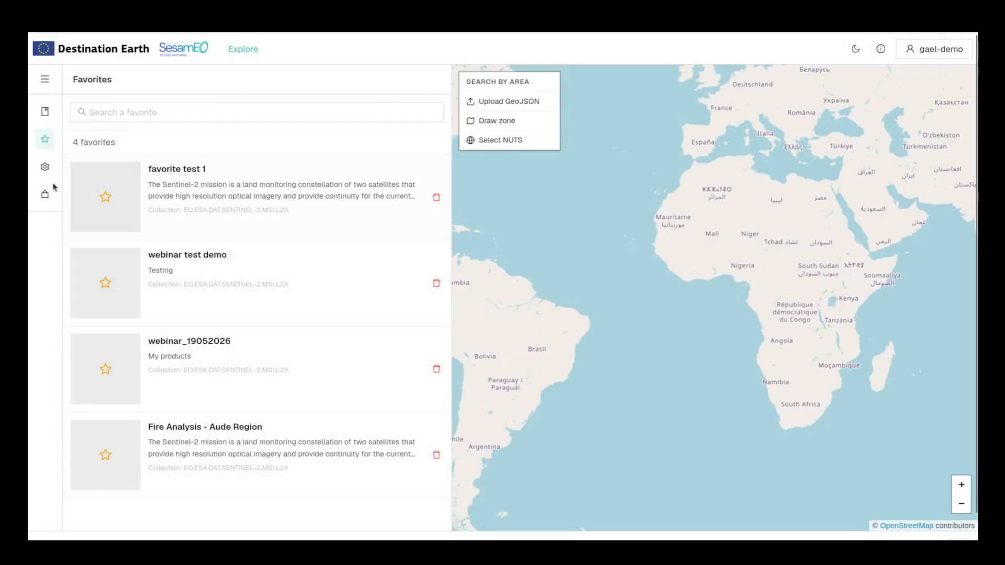
left_click(45, 196)
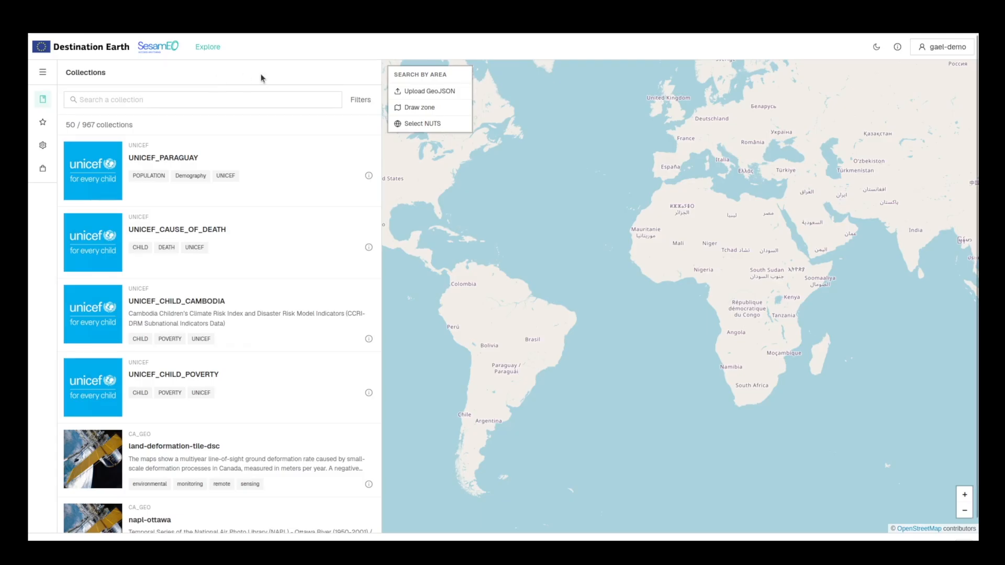
- Filter the collections by the providers CDSE, DEDL and EUROSTAT and by the tags europe and ocean
left_click(361, 99)
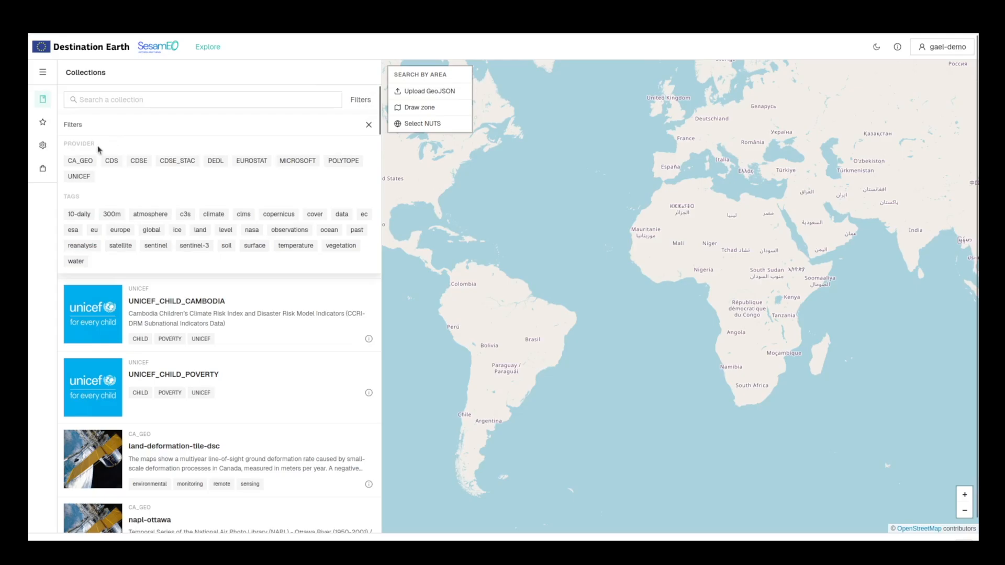
left_click(138, 162)
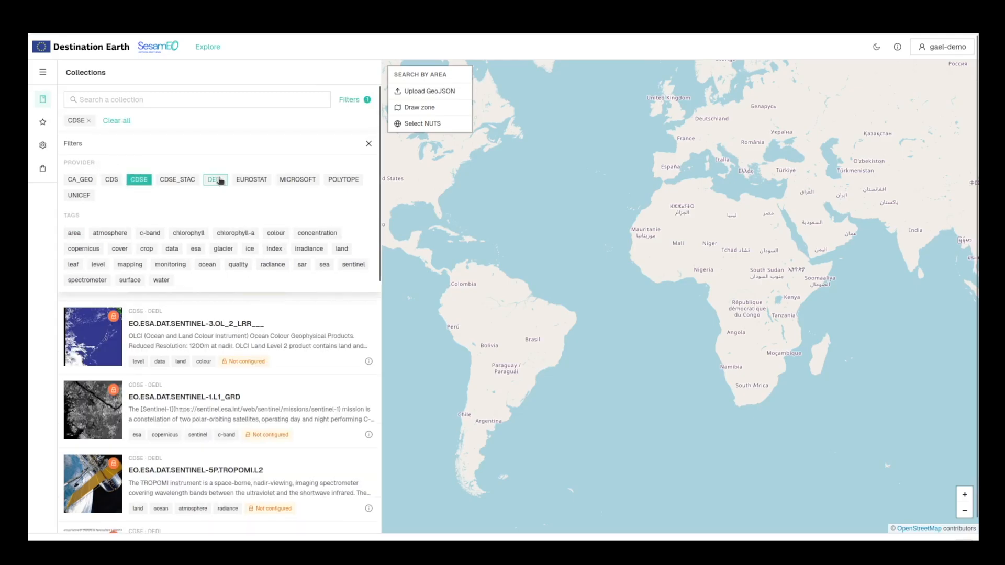
left_click(252, 181)
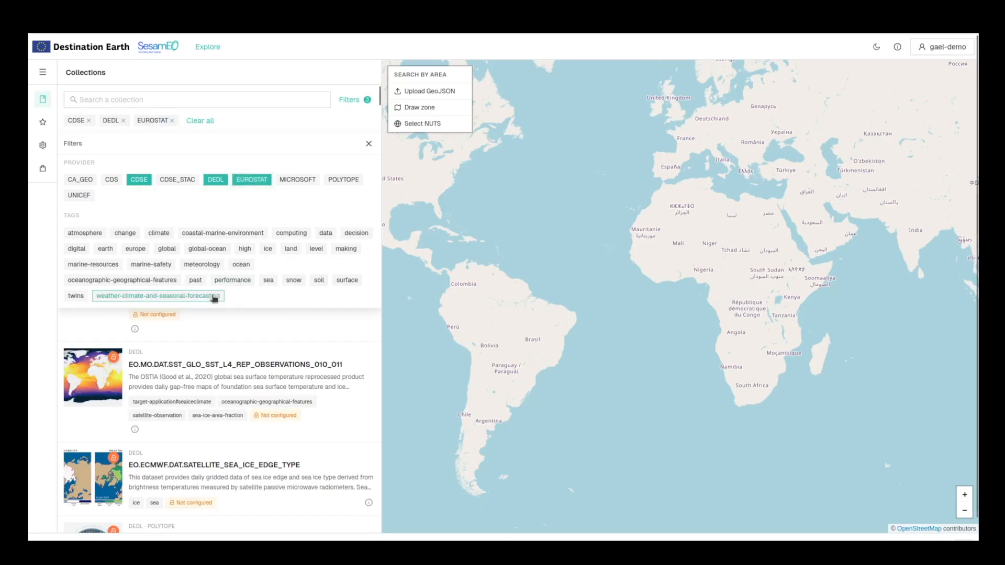
left_click(138, 250)
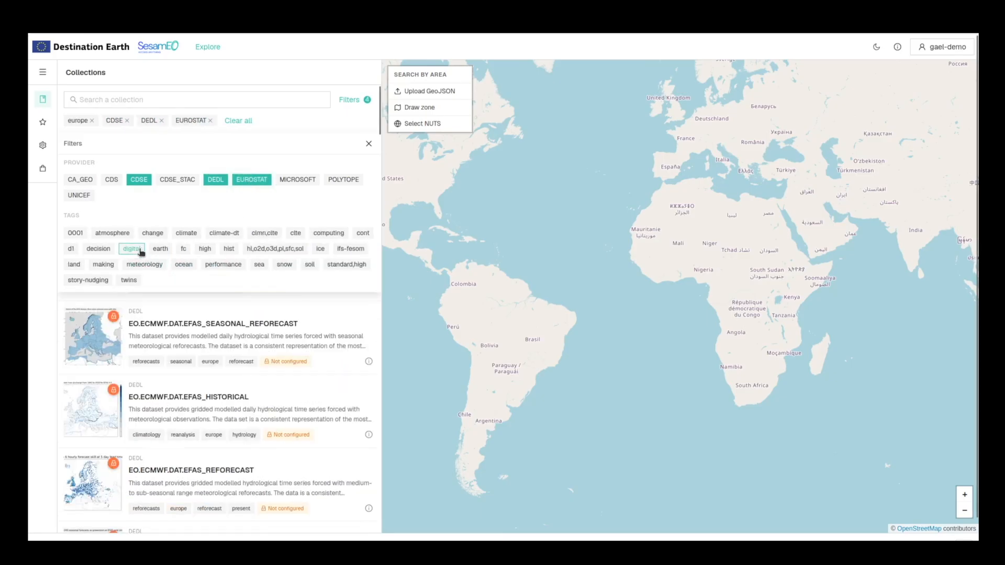
left_click(185, 266)
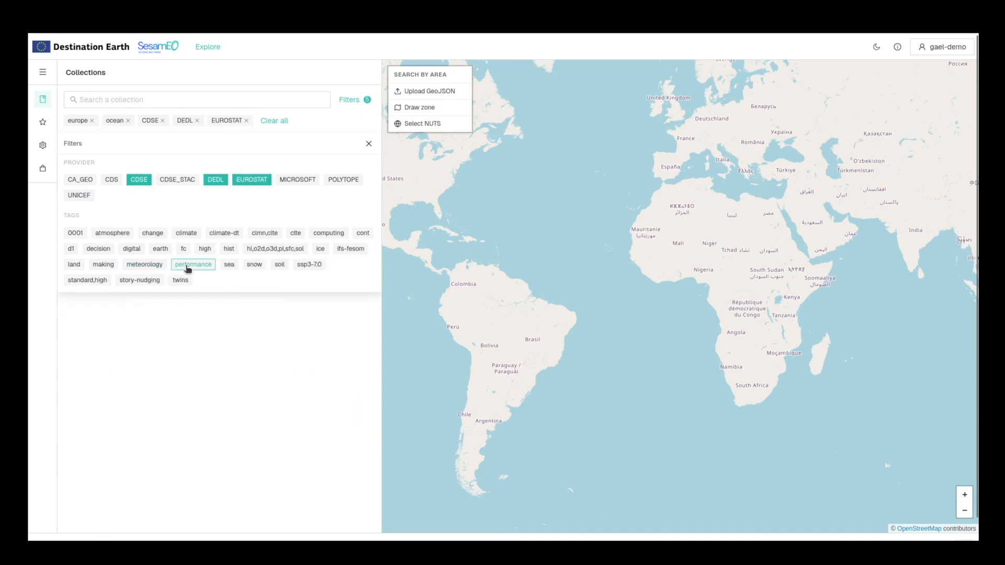
left_click(368, 144)
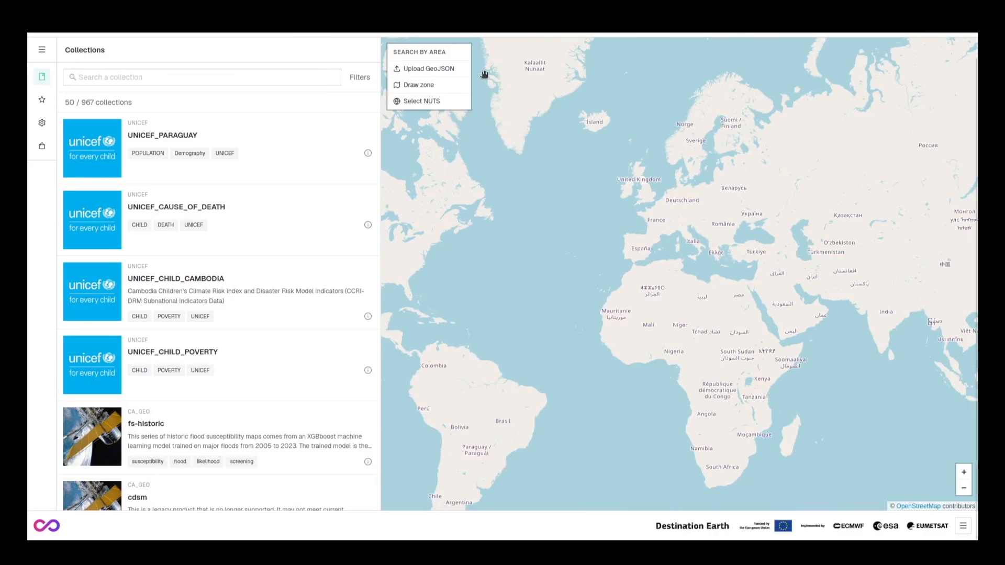
- Upload ex-geojson-france.json as the search area for collections, and clear that GeoJSON area again
left_click(458, 68)
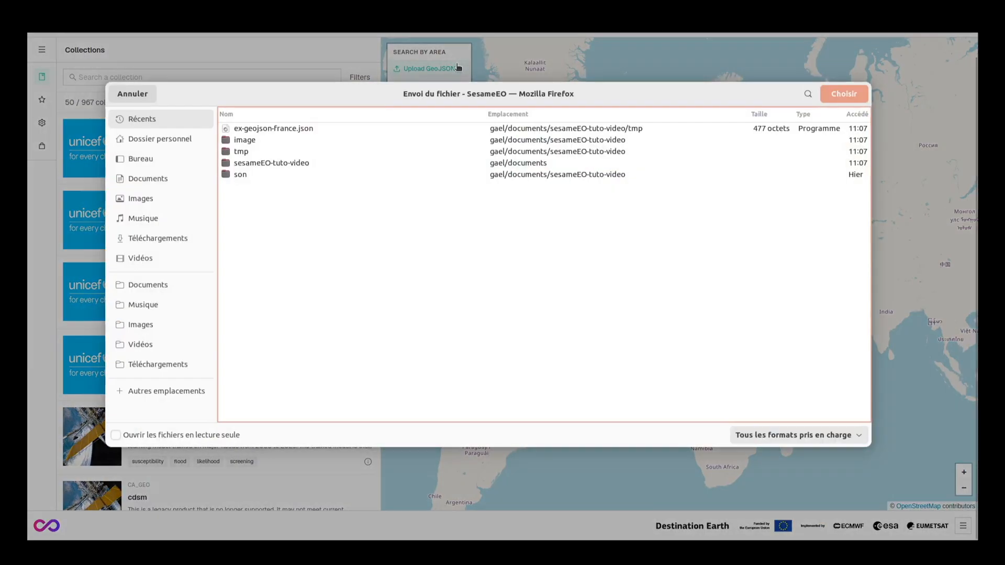
left_click(315, 129)
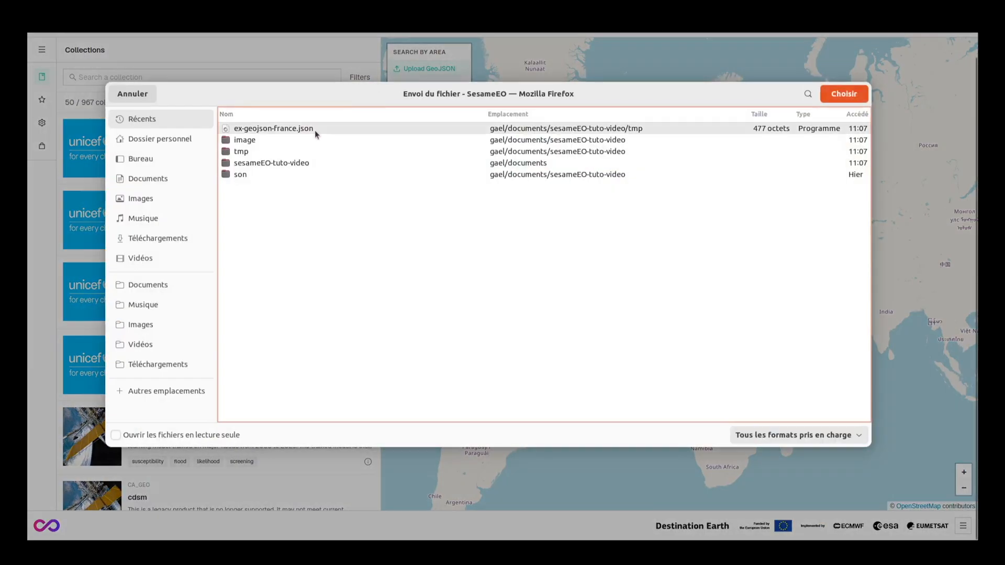
left_click(858, 96)
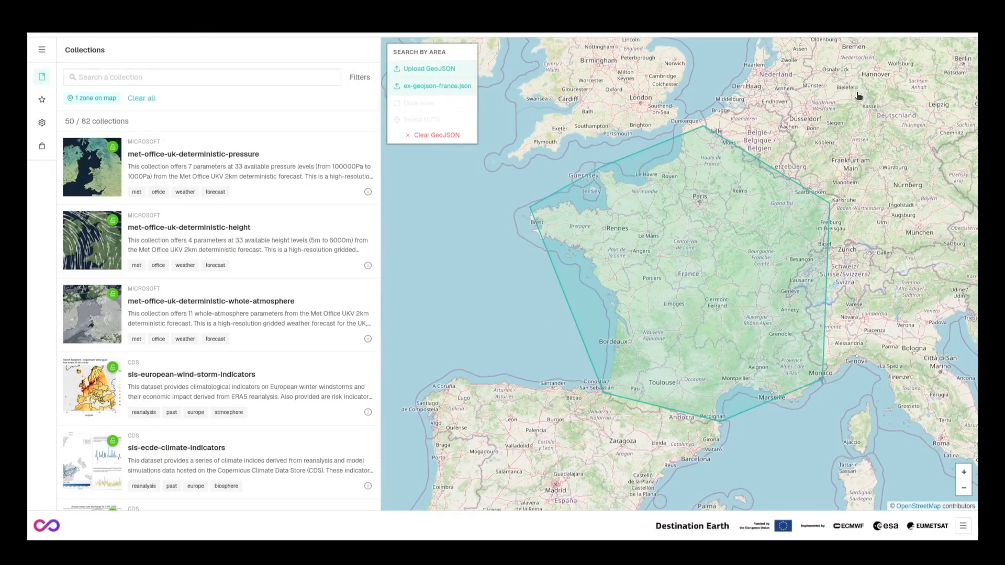
left_click(453, 135)
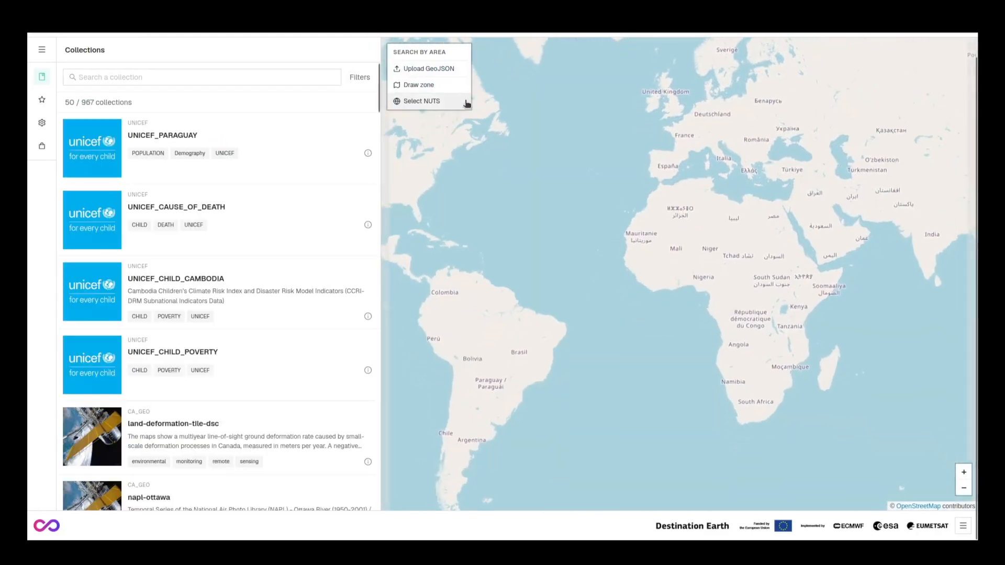
- Draw a polygon zone around Europe, from the Atlantic to the Black Sea, as the search area, and clear it again
left_click(460, 85)
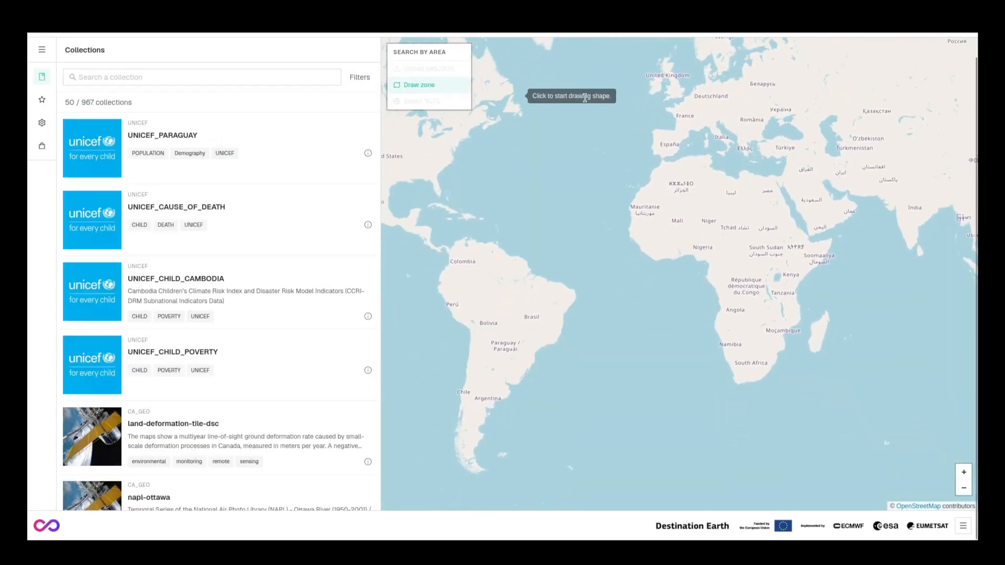
left_click(640, 64)
left_click(634, 156)
left_click(731, 162)
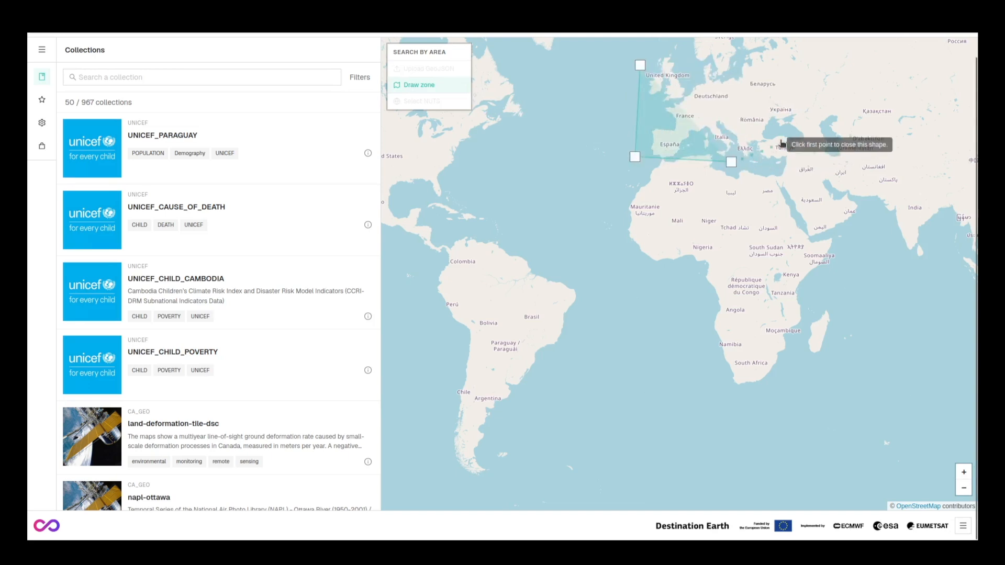
left_click(789, 120)
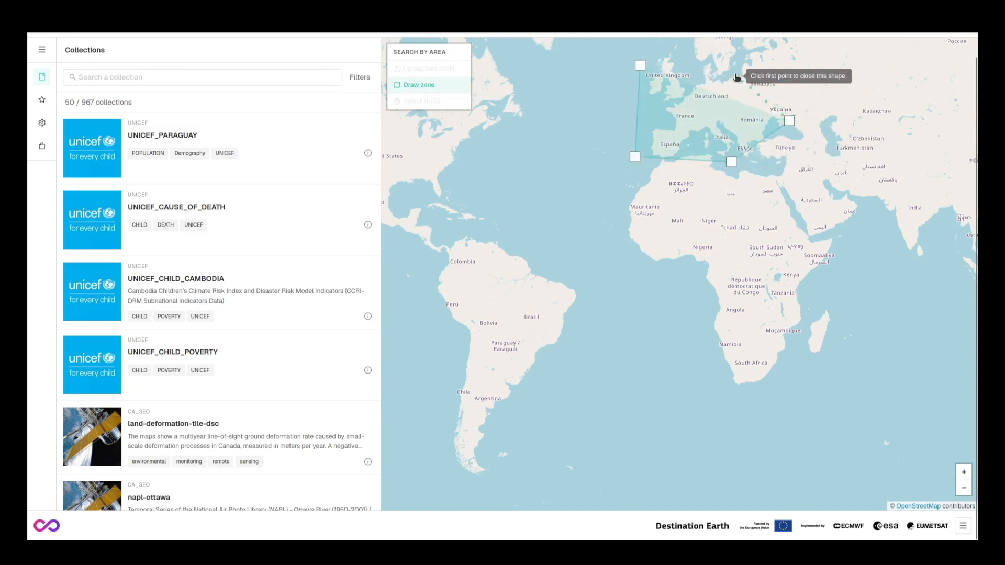
left_click(639, 65)
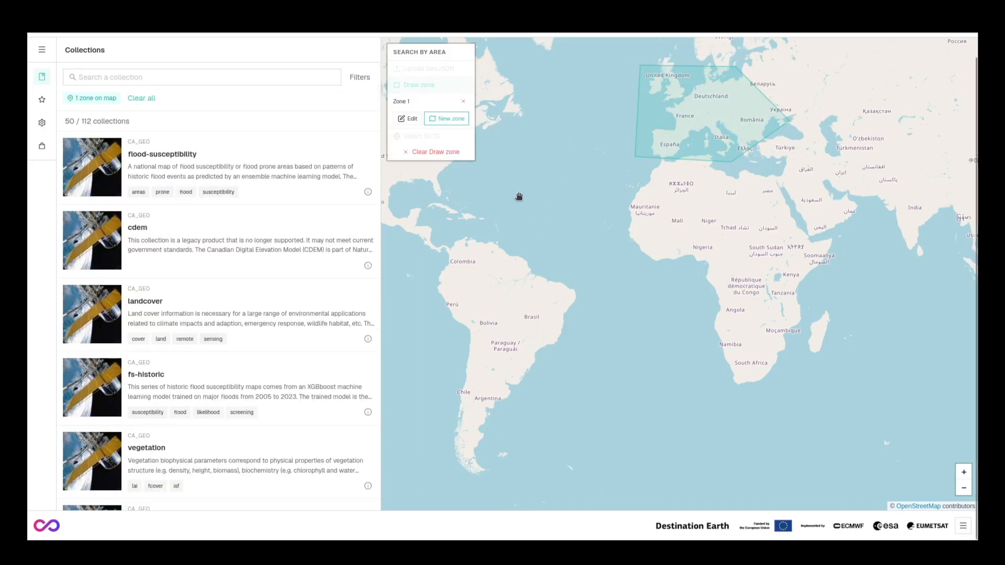
left_click(460, 153)
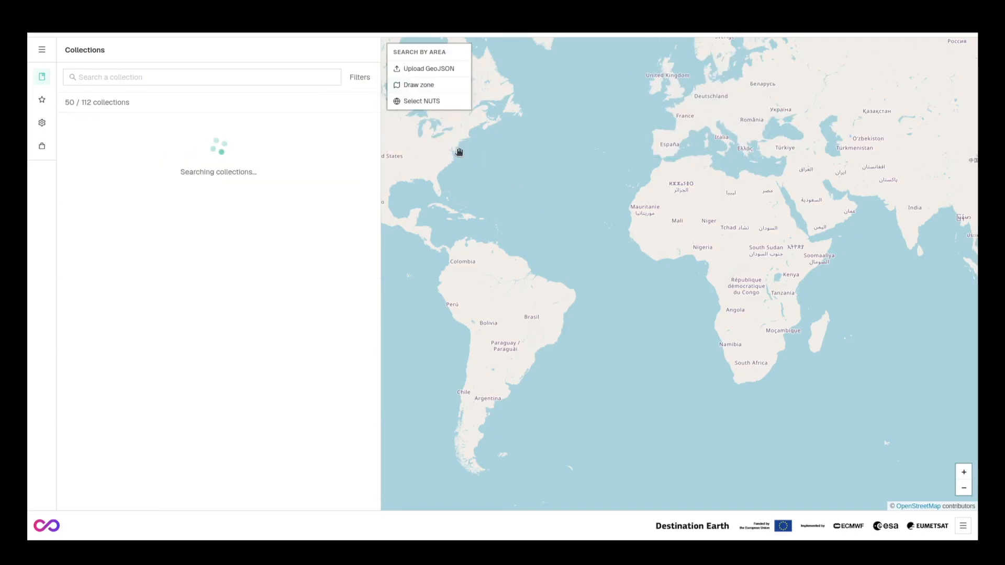
- Examine the NUTS region outlines over Europe at levels L0, L1, L2 and L3, and leave the NUTS selection
scroll(635, 167, "up", 3)
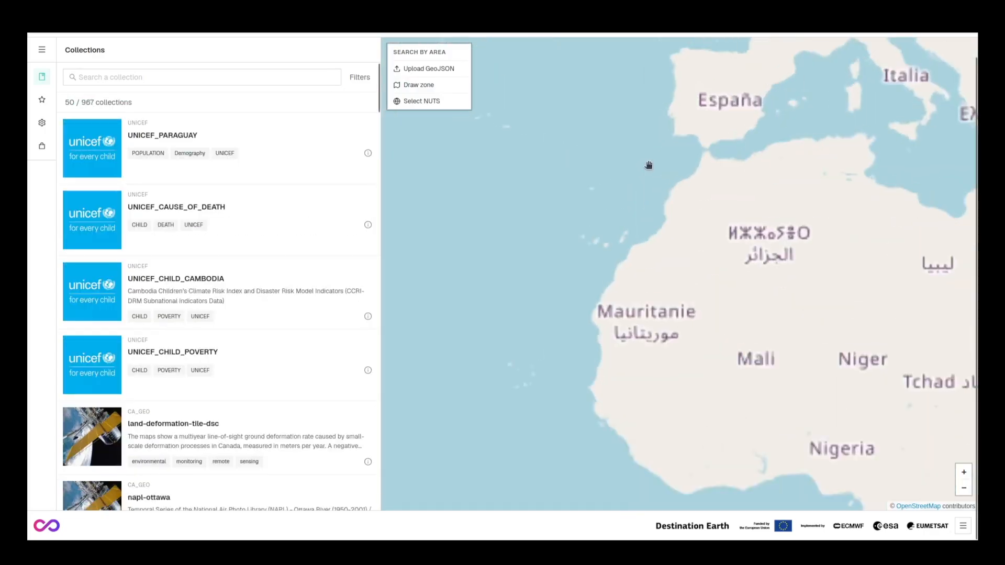
left_click_drag(724, 127, 490, 463)
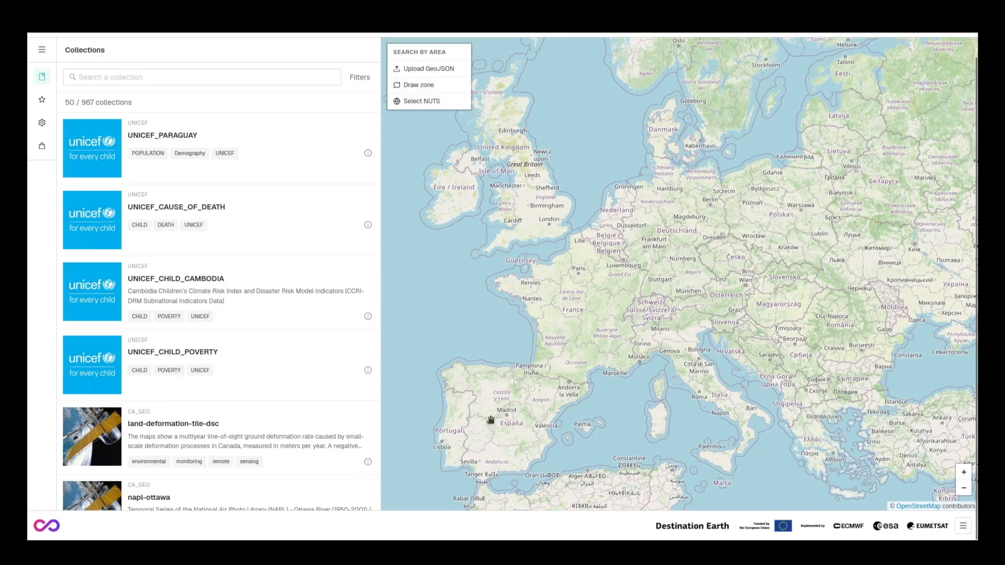
left_click(455, 104)
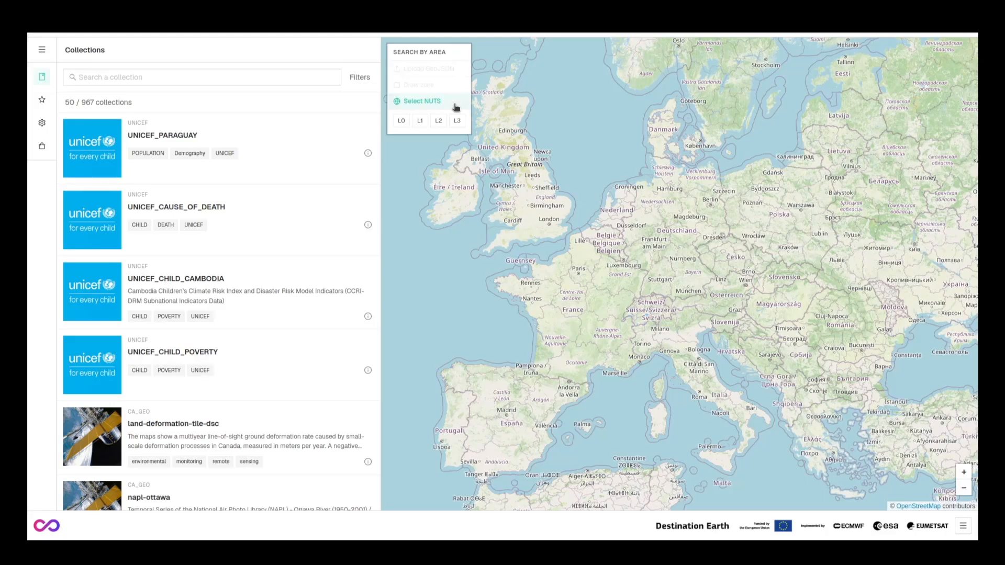
left_click(401, 120)
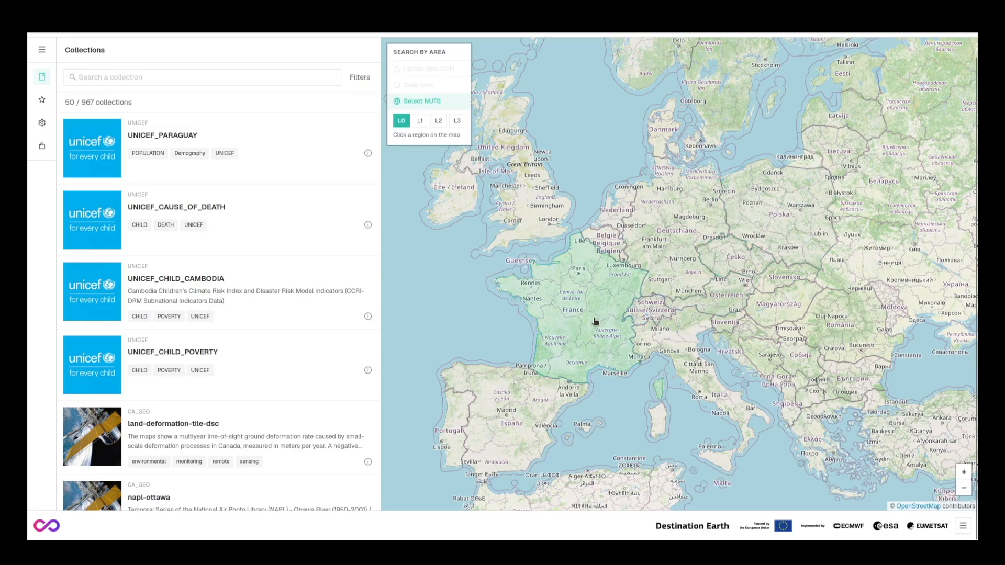
left_click(420, 121)
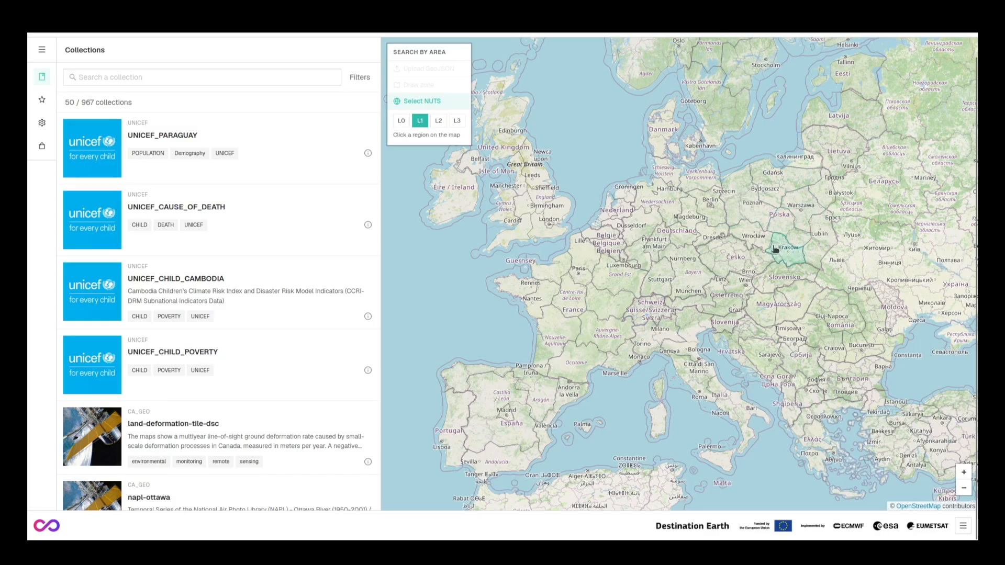
left_click(438, 121)
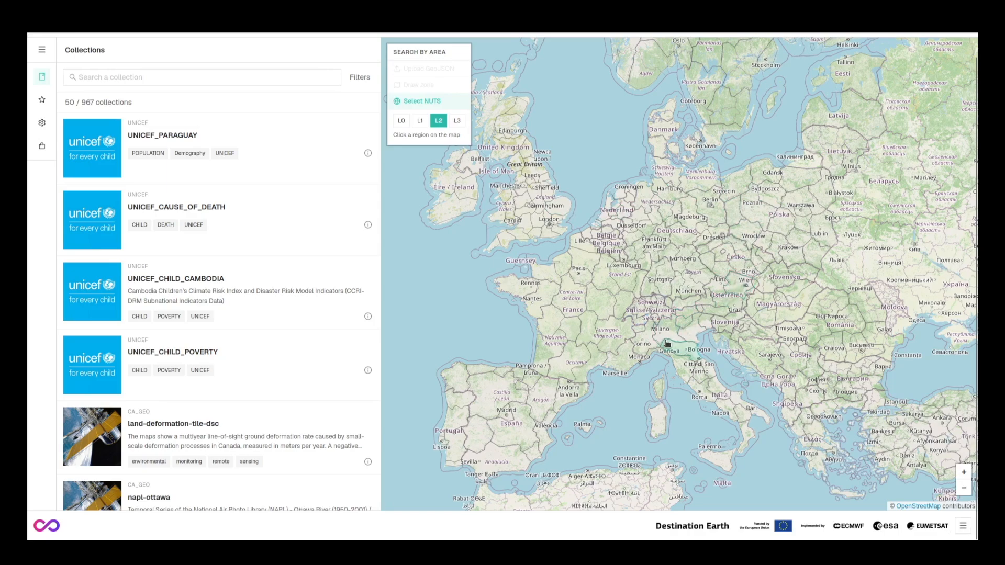
left_click(458, 121)
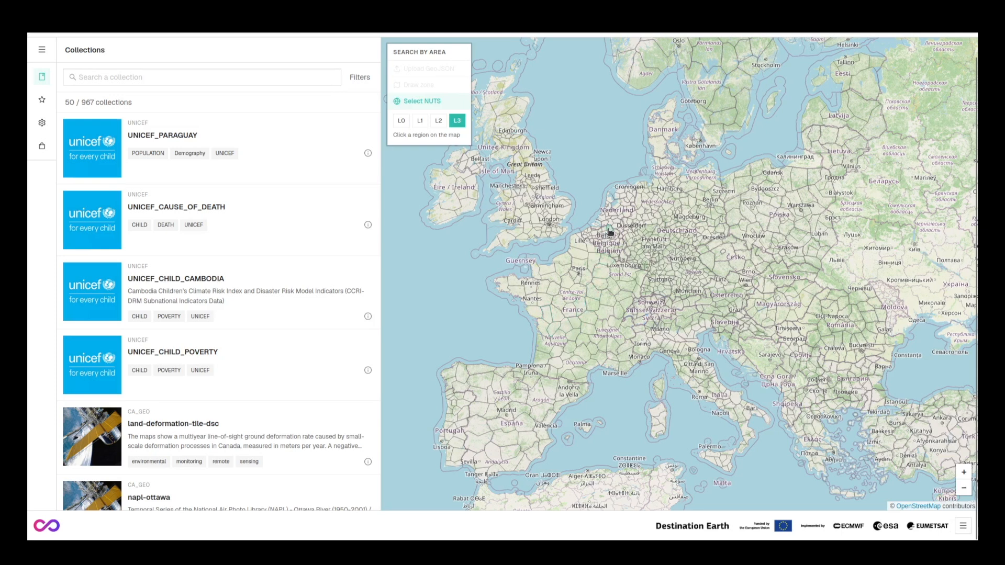
scroll(622, 214, "up", 3)
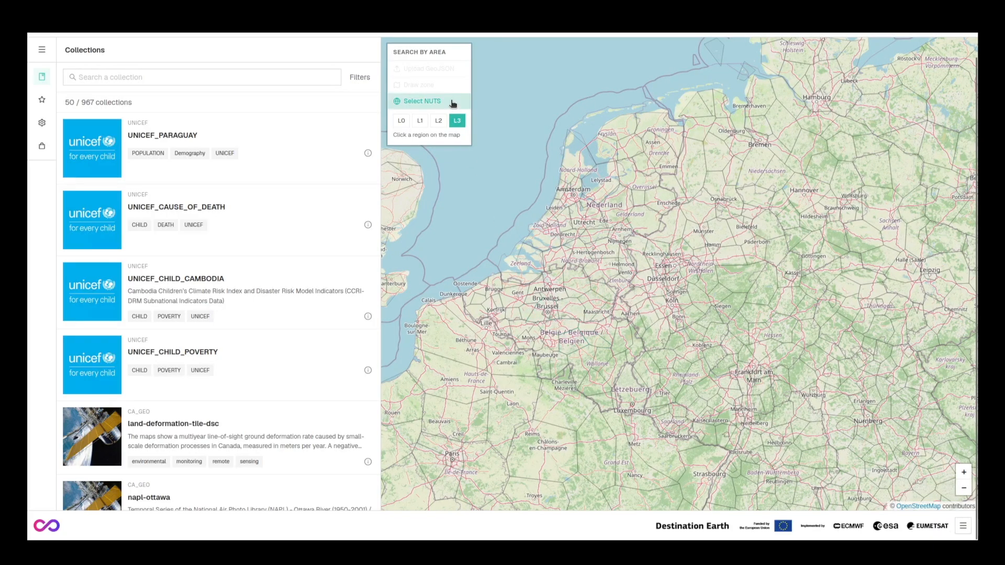
left_click(450, 101)
scroll(554, 290, "down", 2)
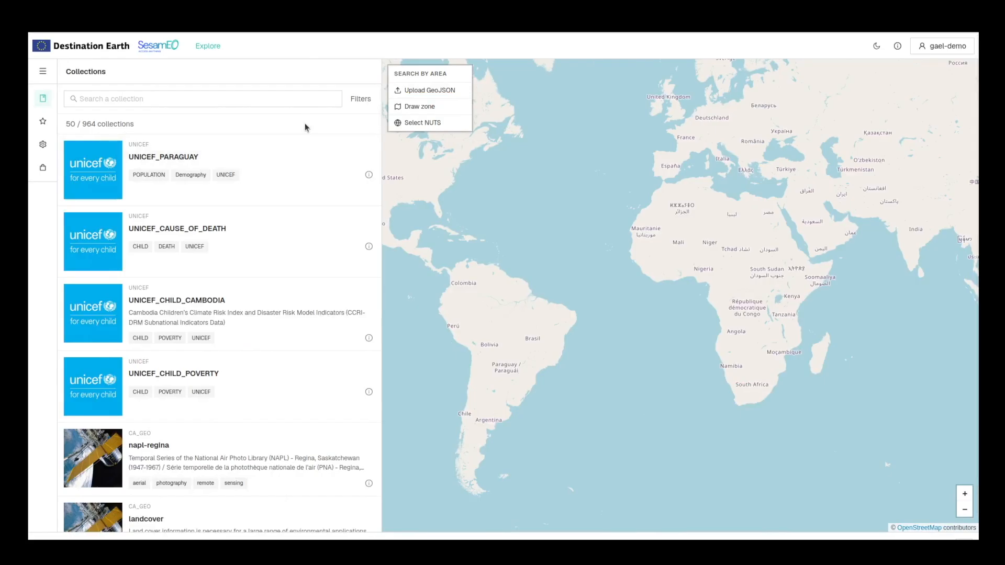
- Filter the collections by the provider CDSE and the tag sentinel, and open the collection EO.ESA.DAT.SENTINEL-2.MSI.L2A
left_click(361, 106)
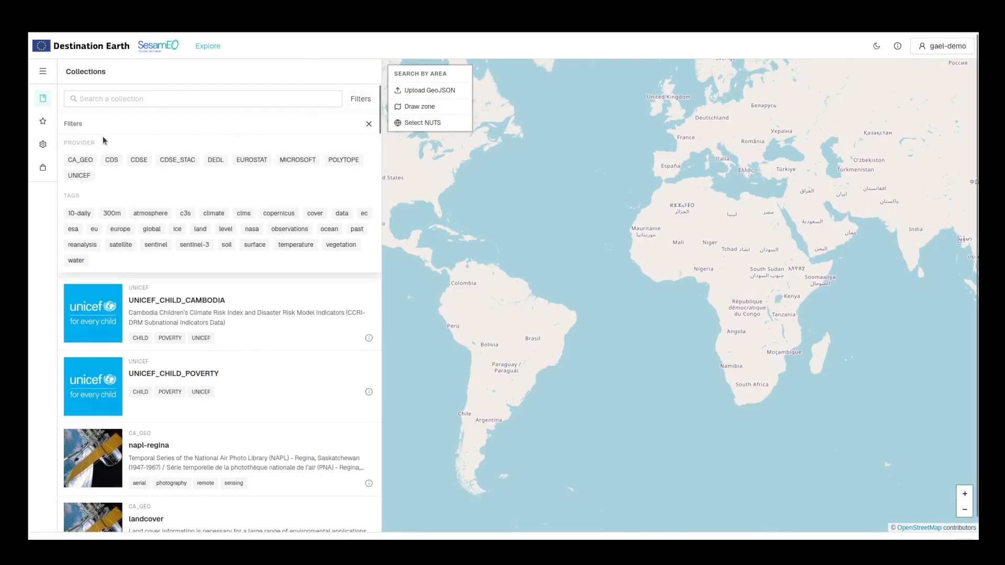
left_click(139, 160)
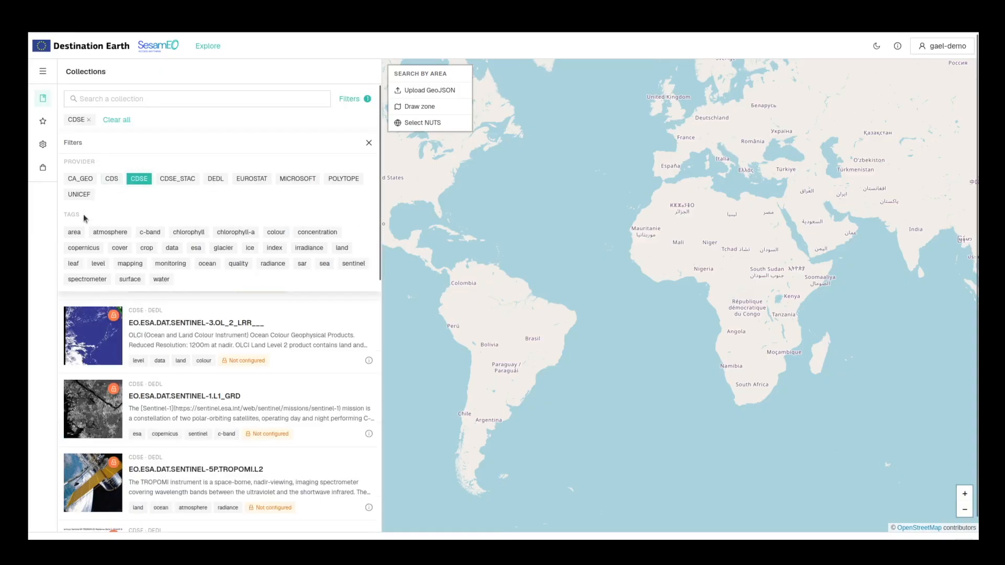
left_click(346, 265)
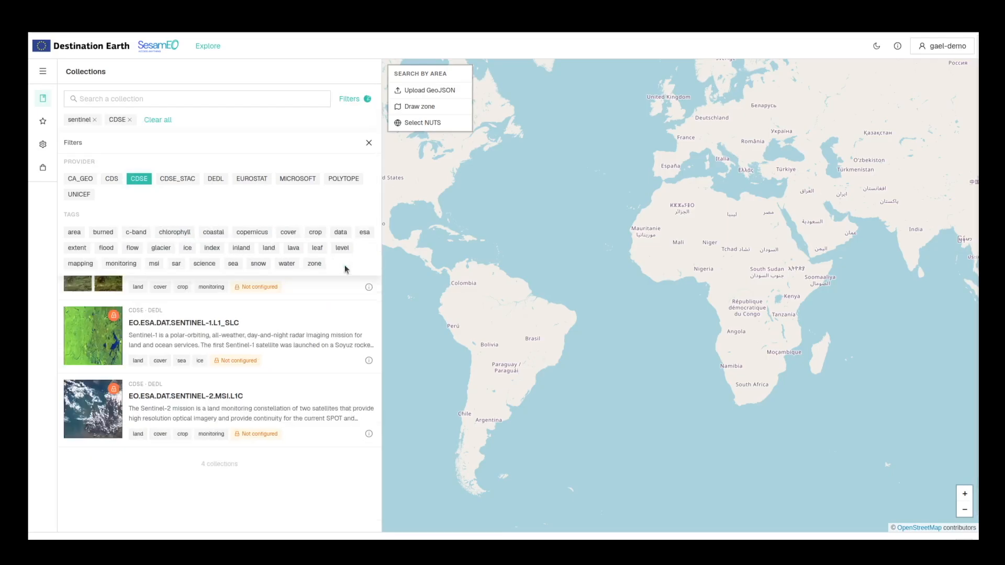
left_click(369, 143)
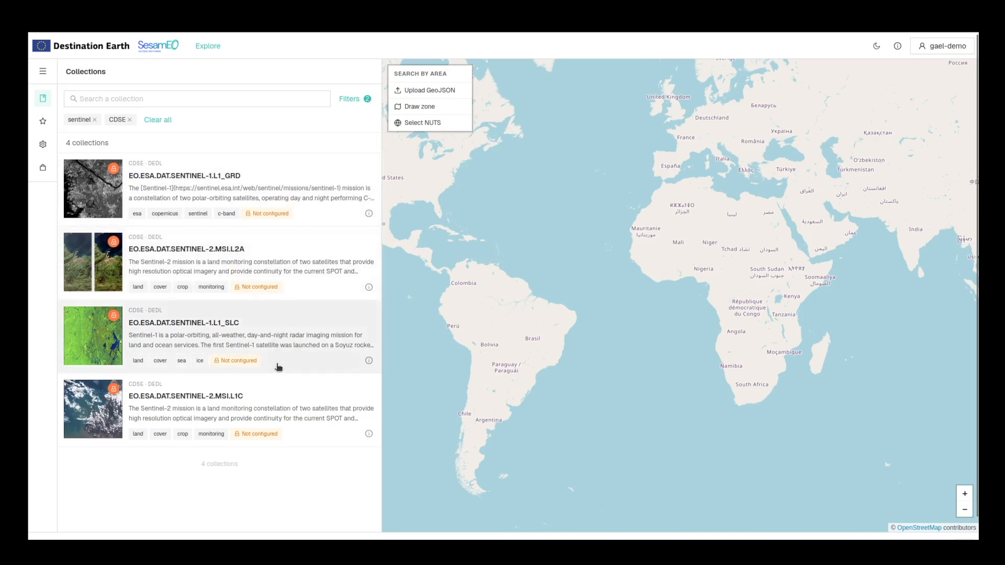
left_click(294, 254)
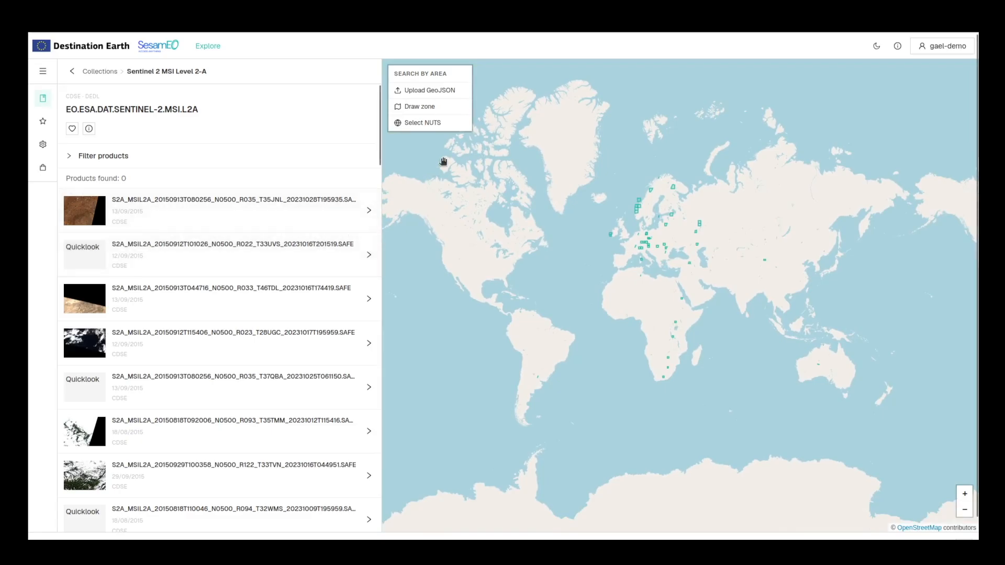
- Restrict the product search to France using the NUTS L0 regions on the map
left_click(455, 128)
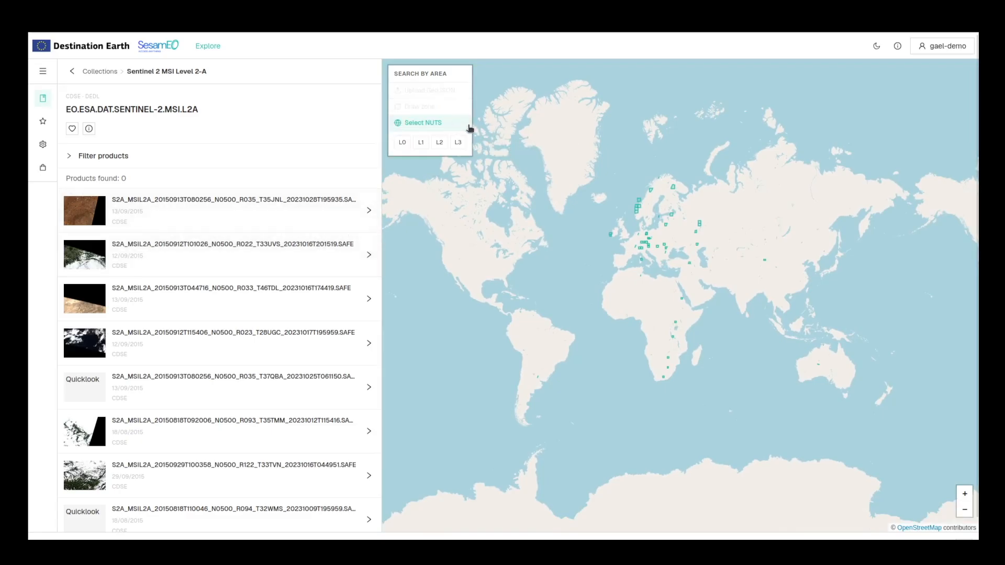
scroll(634, 253, "up", 3)
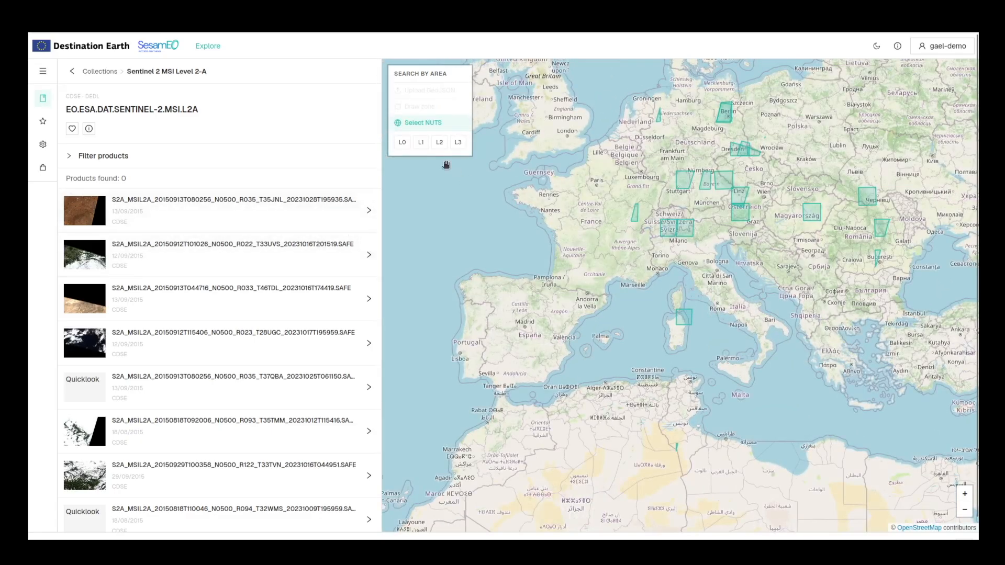
left_click(403, 142)
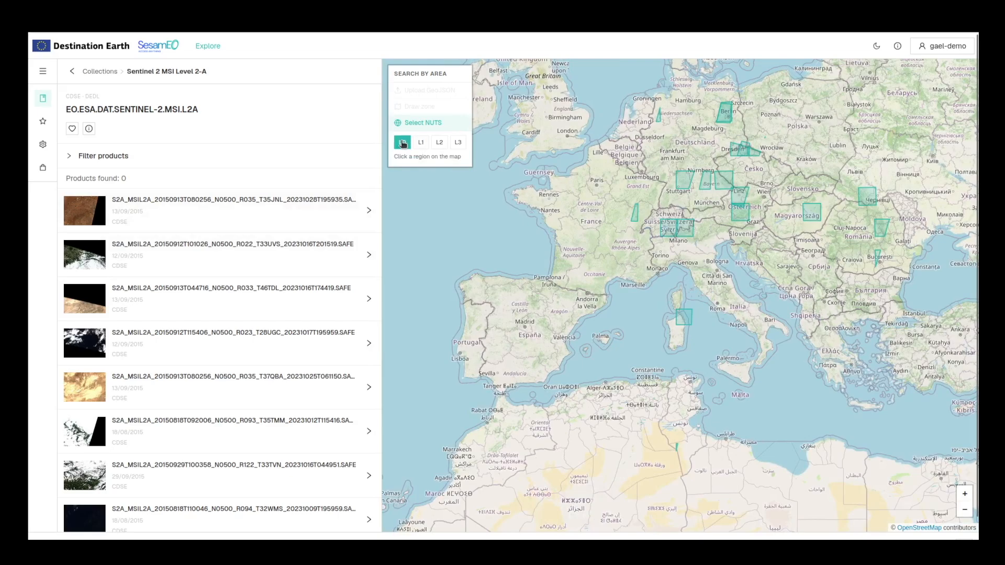
left_click(599, 220)
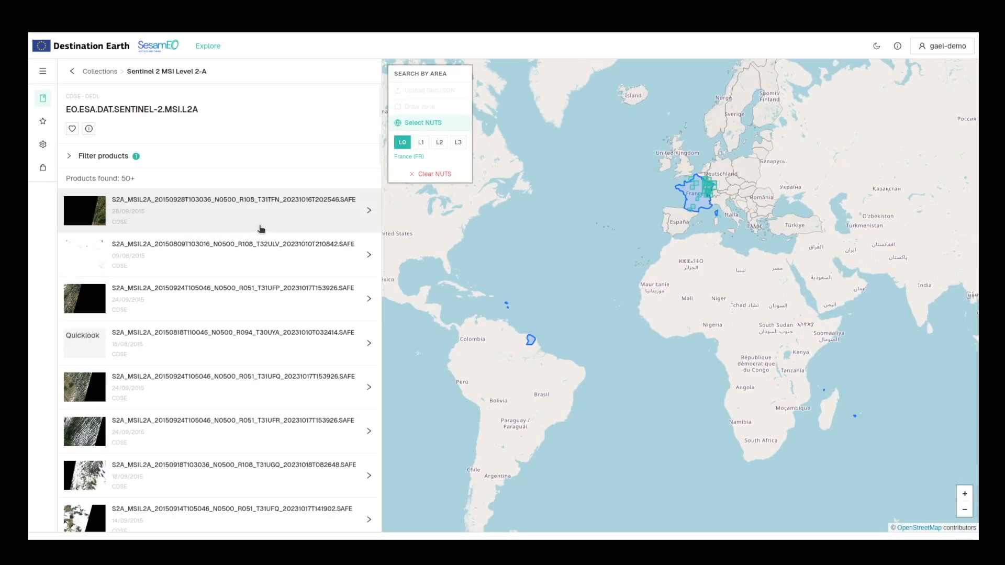
mouse_move(378, 156)
left_mouse_down()
mouse_move(356, 242)
mouse_move(354, 428)
mouse_move(379, 303)
mouse_move(388, 153)
left_mouse_up()
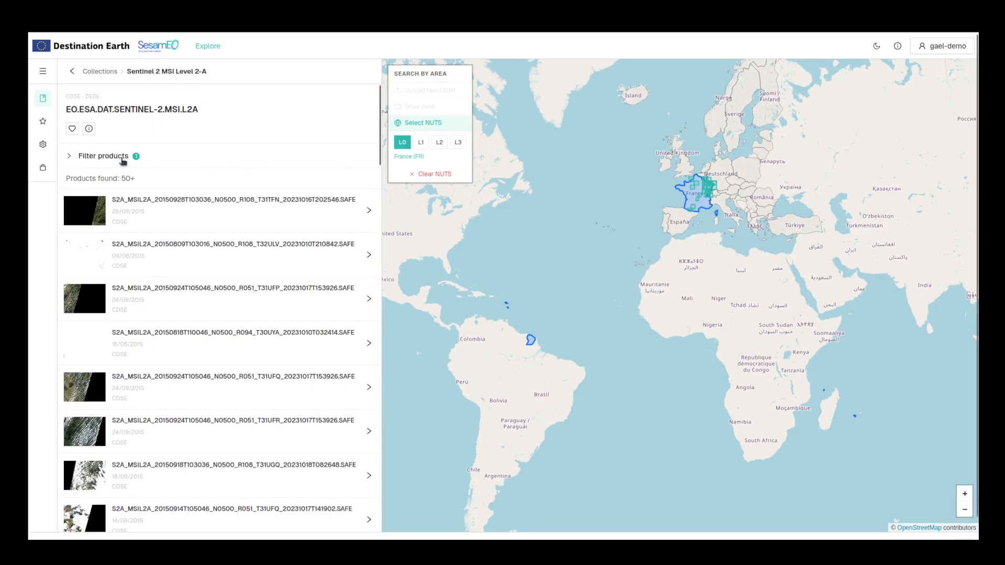
- Set the product filter's ContentDate/Start range from 2026-01-01 to 2026-06-12
left_click(123, 160)
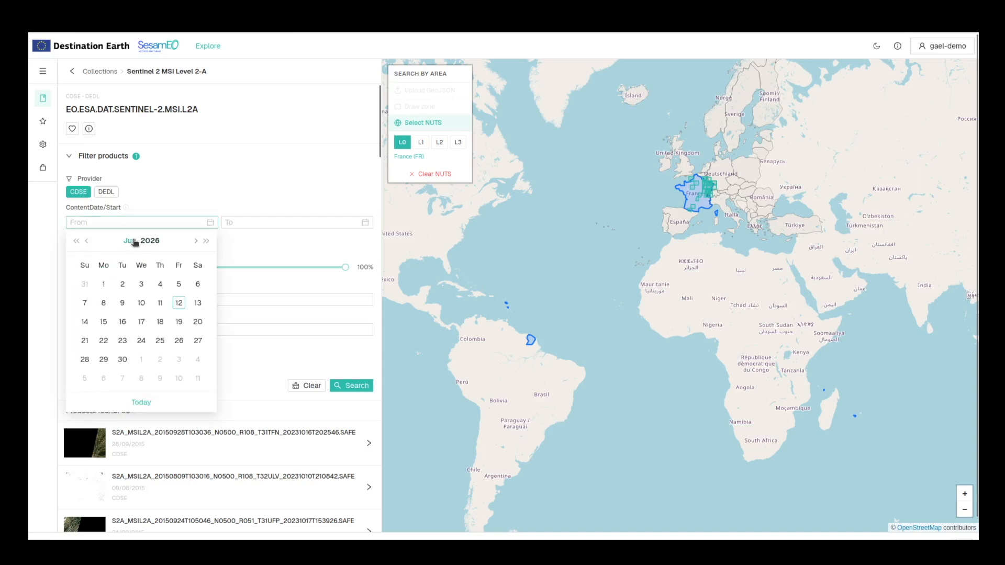
left_click(133, 240)
left_click(97, 269)
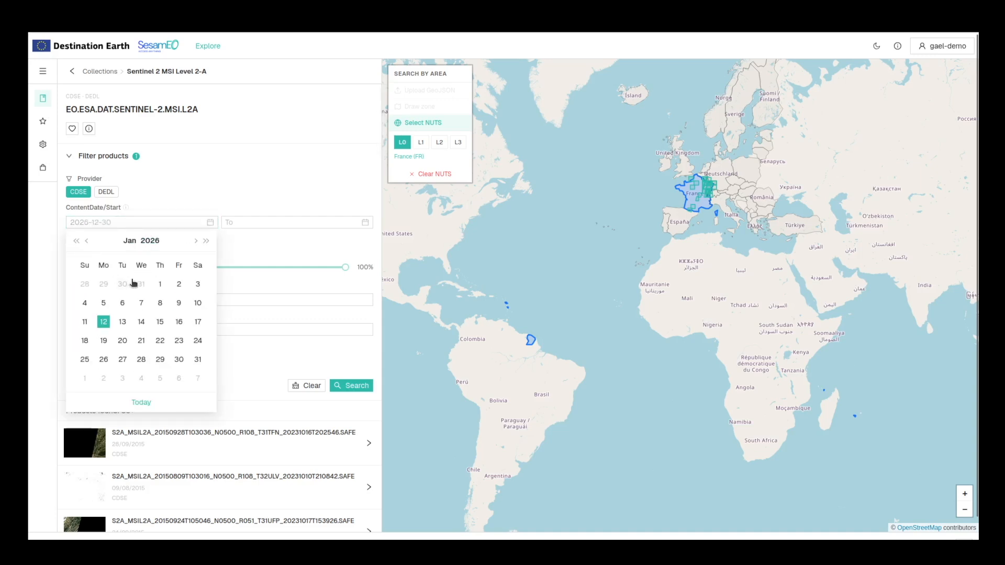
left_click(158, 284)
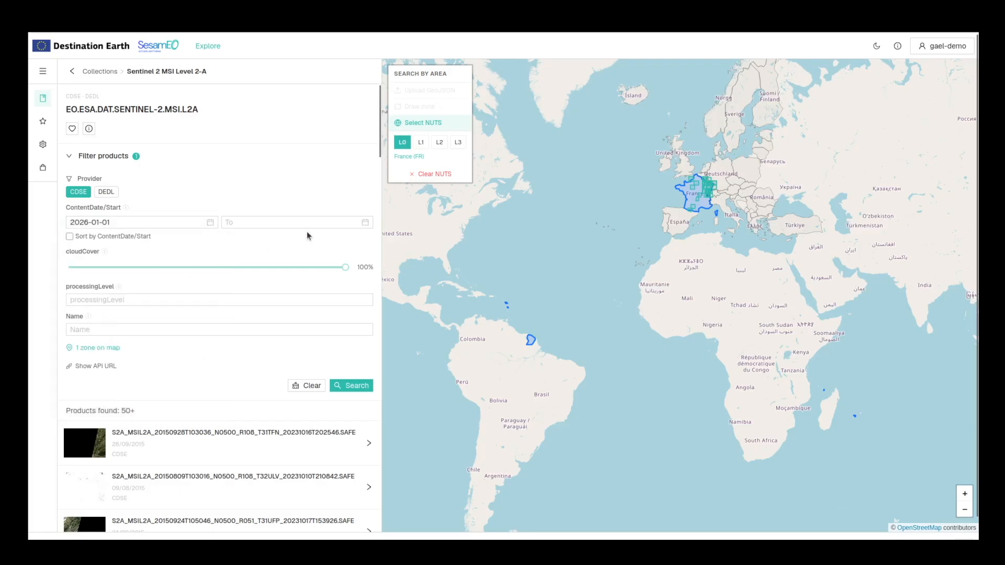
left_click(360, 225)
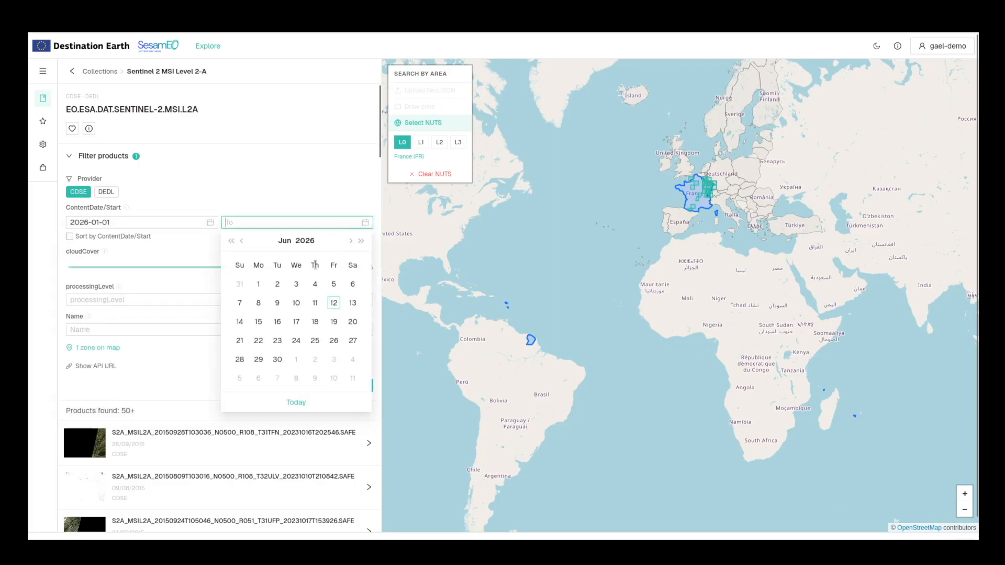
left_click(334, 303)
- Limit the cloud cover to 20%, run the product search and look through the products found
left_click_drag(348, 271, 113, 271)
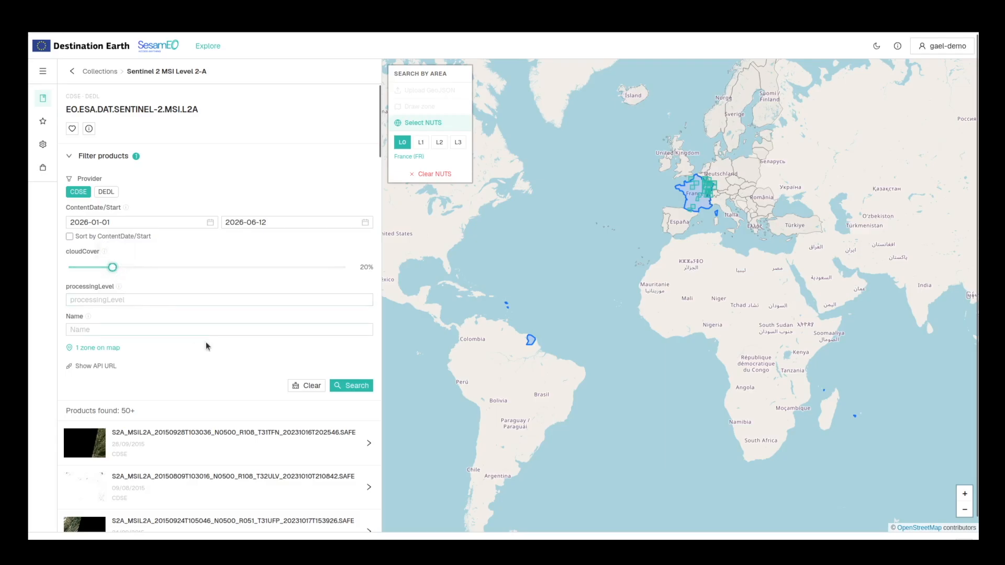
left_click(343, 390)
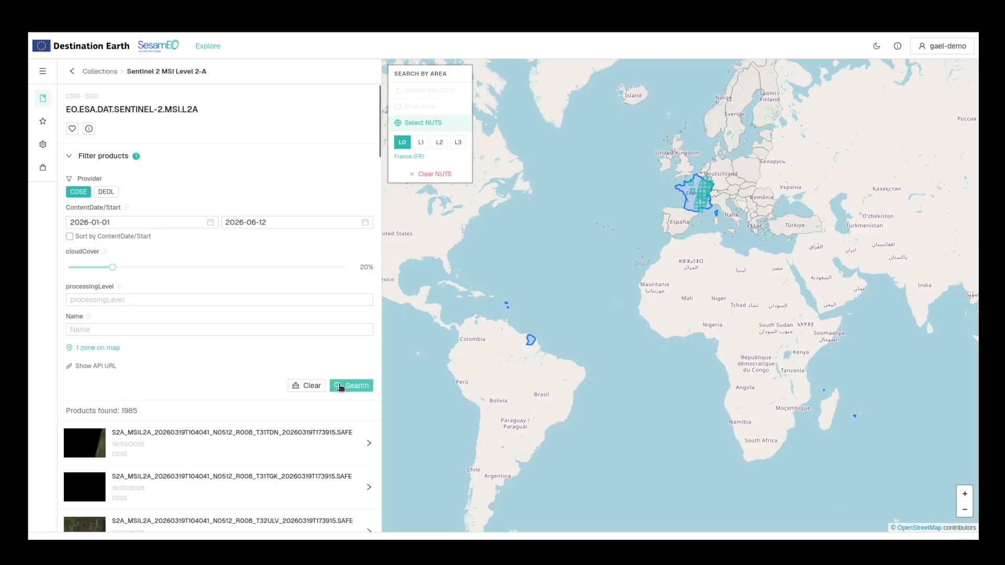
scroll(278, 401, "down", 3)
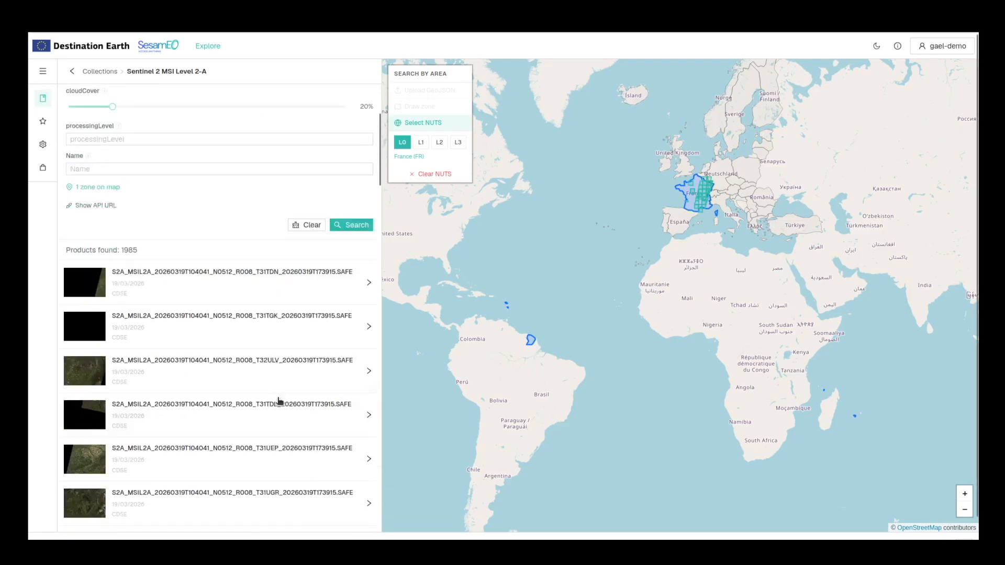
scroll(279, 401, "down", 1)
scroll(278, 402, "down", 1)
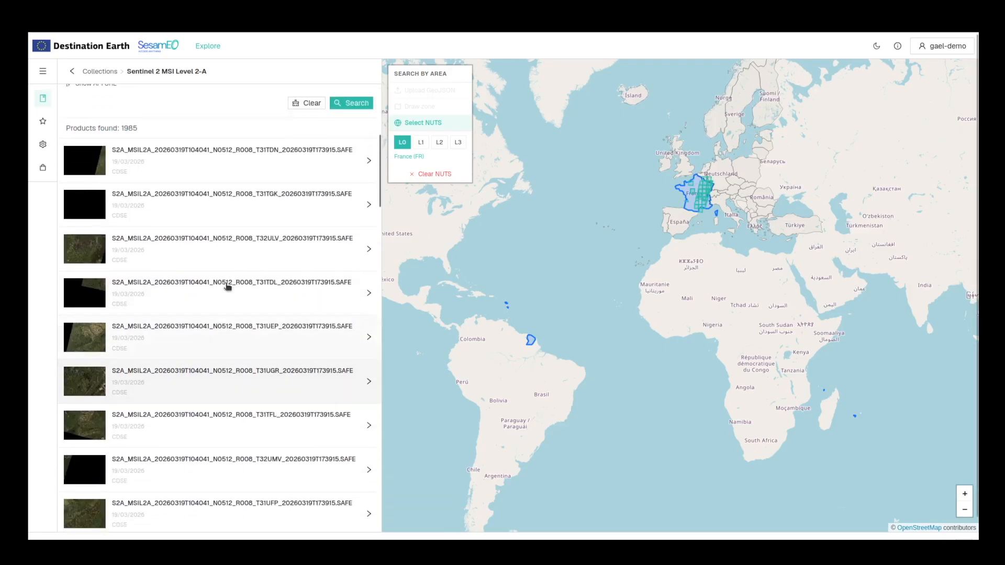
double_click(129, 128)
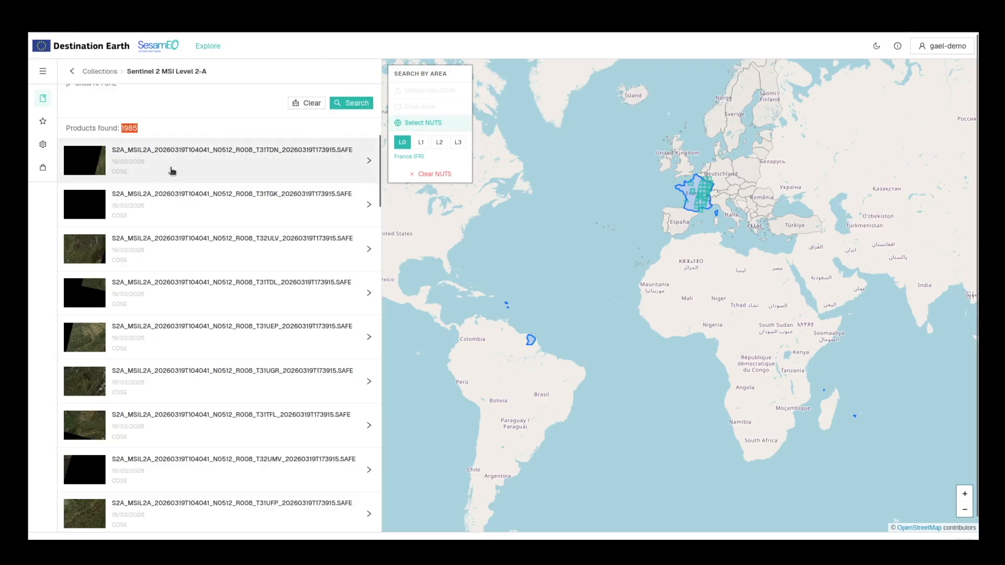
left_click(183, 133)
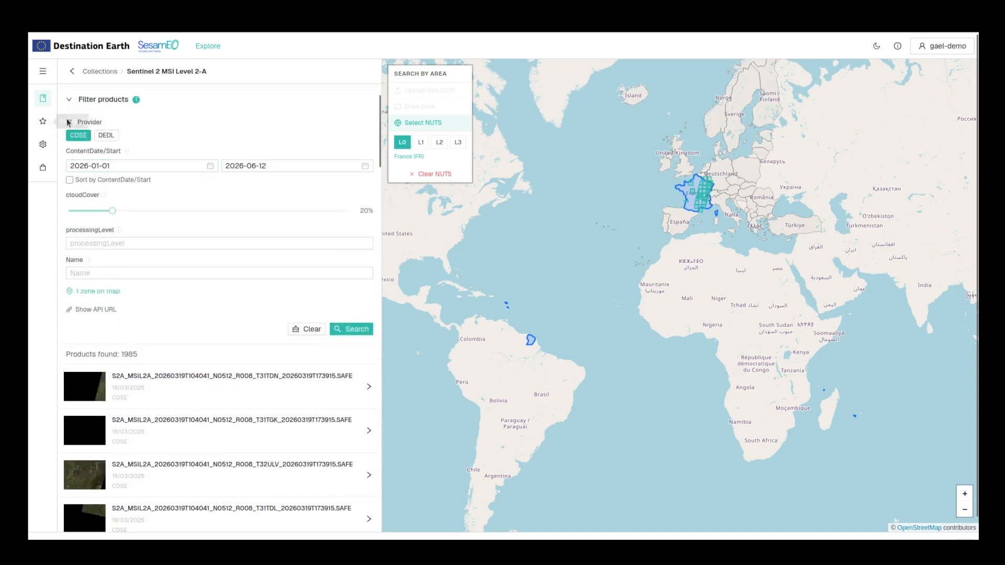
- Save the filtered collection as a favorite named "My search 1" with the description "test", and view the favorites list
scroll(79, 111, "up", 1)
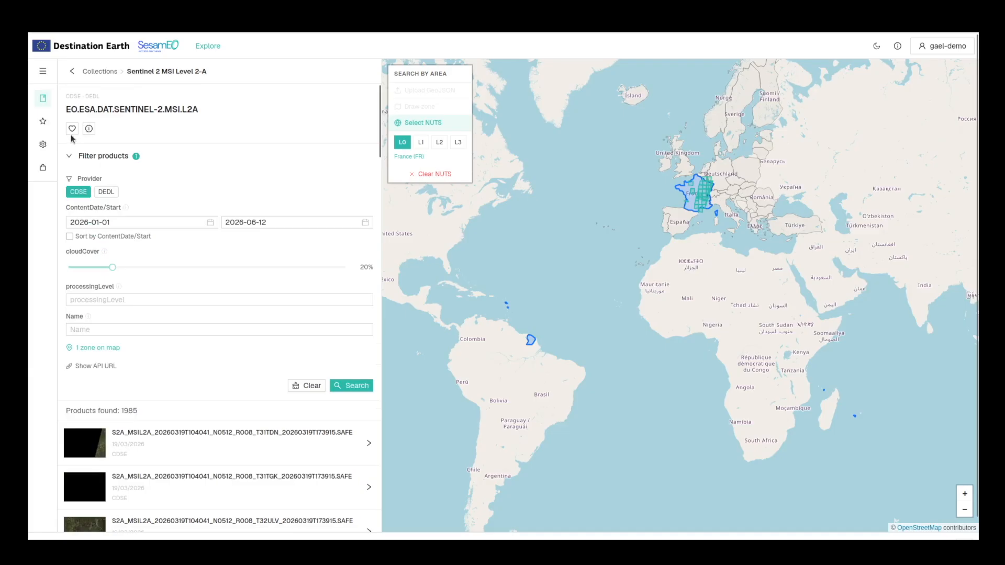
left_click(72, 129)
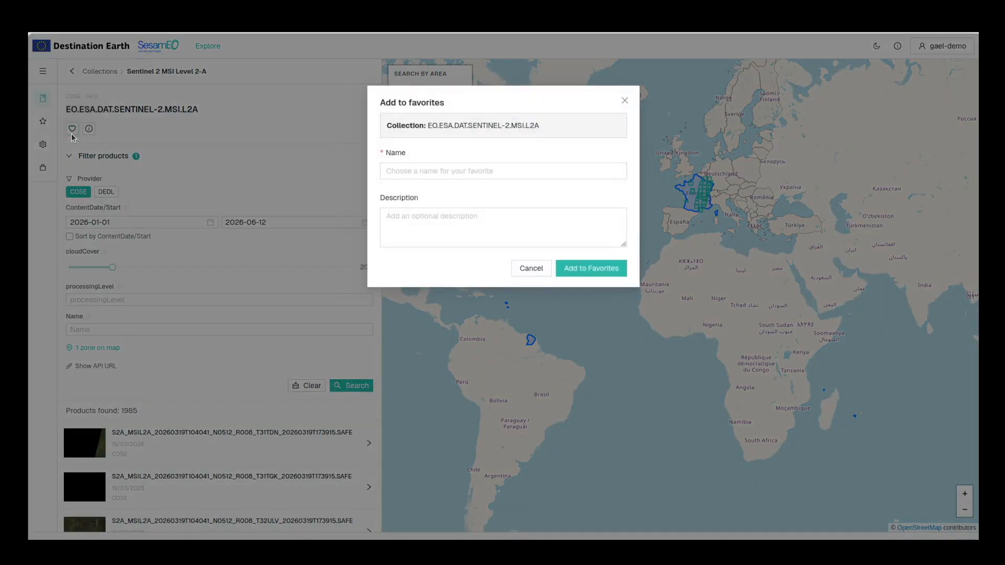
type("My search 1")
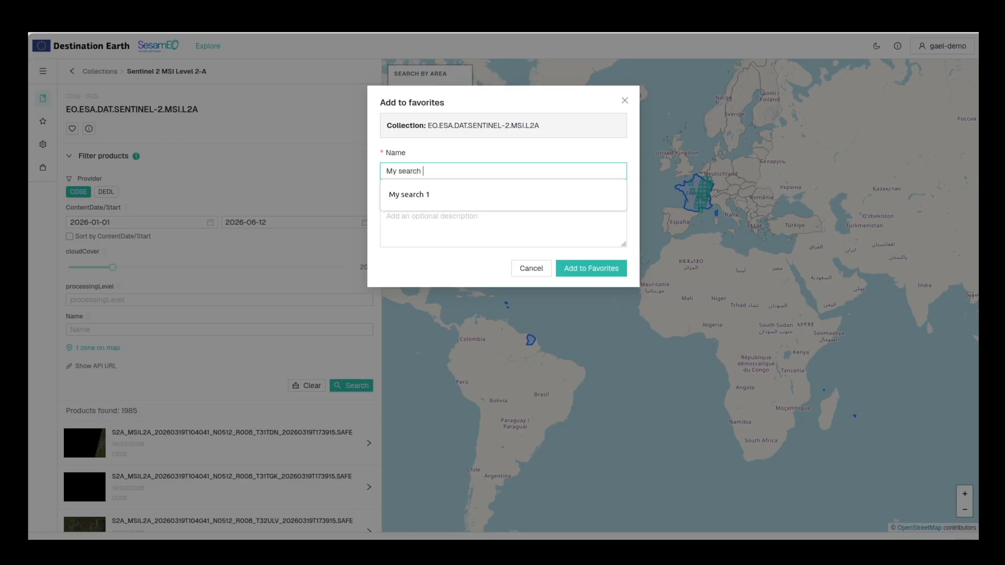
left_click(401, 226)
type("test")
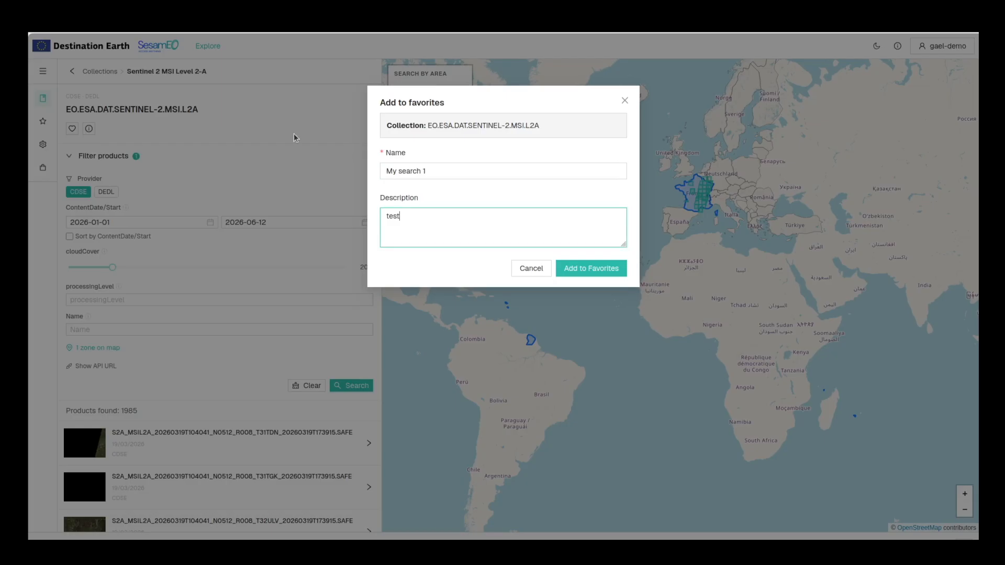
left_click(566, 264)
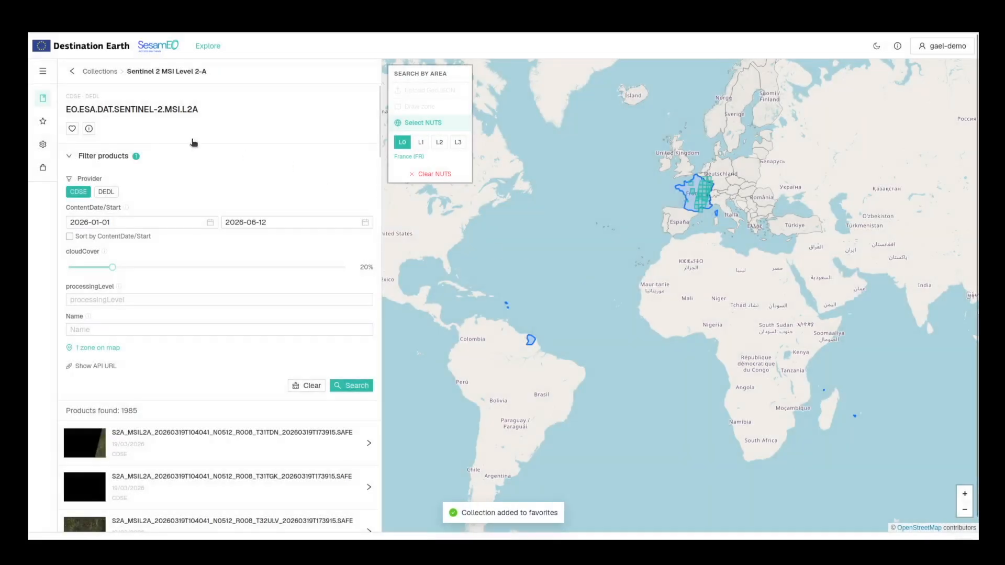
left_click(49, 124)
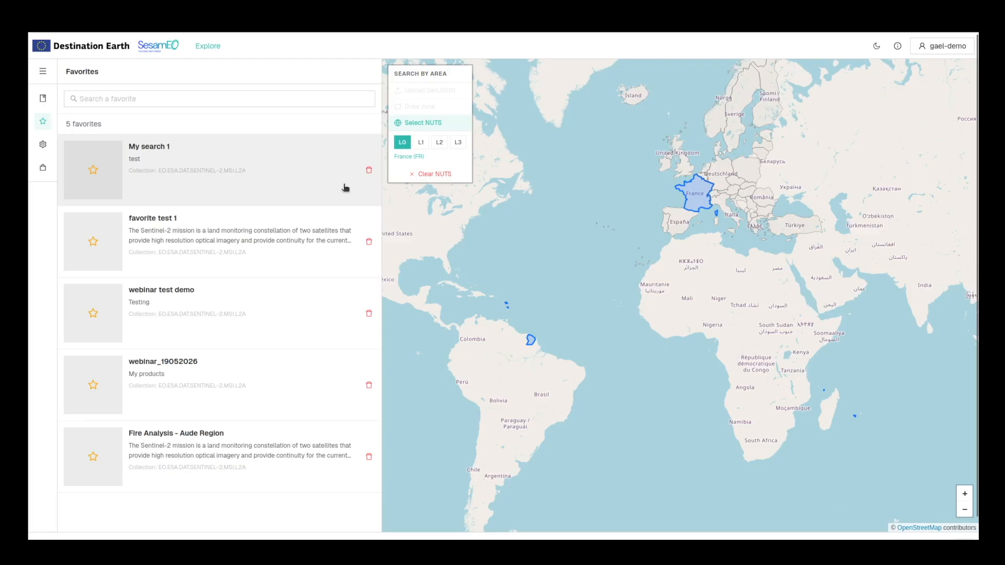
- Remove "My search 1" from the favorites
left_click(369, 171)
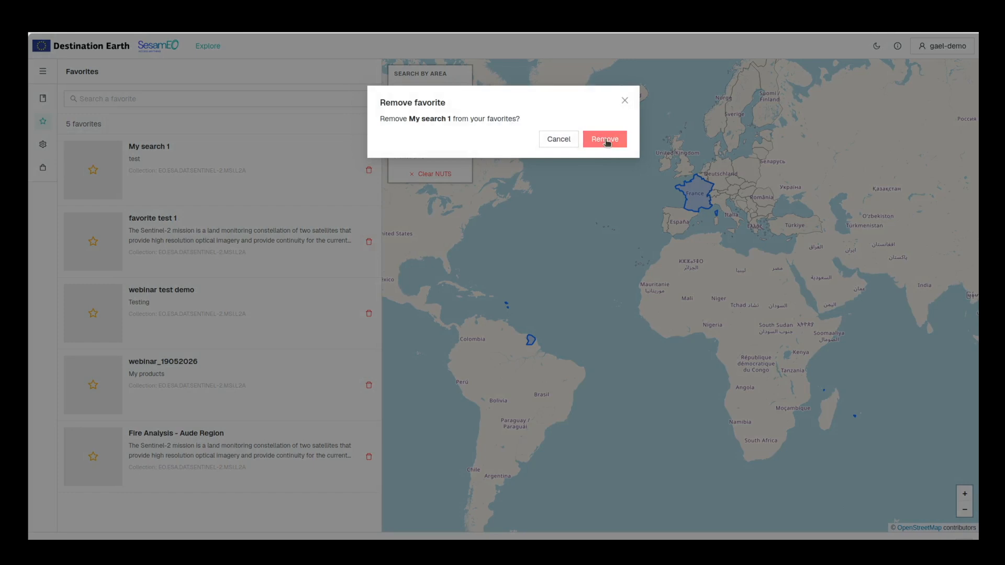
left_click(606, 139)
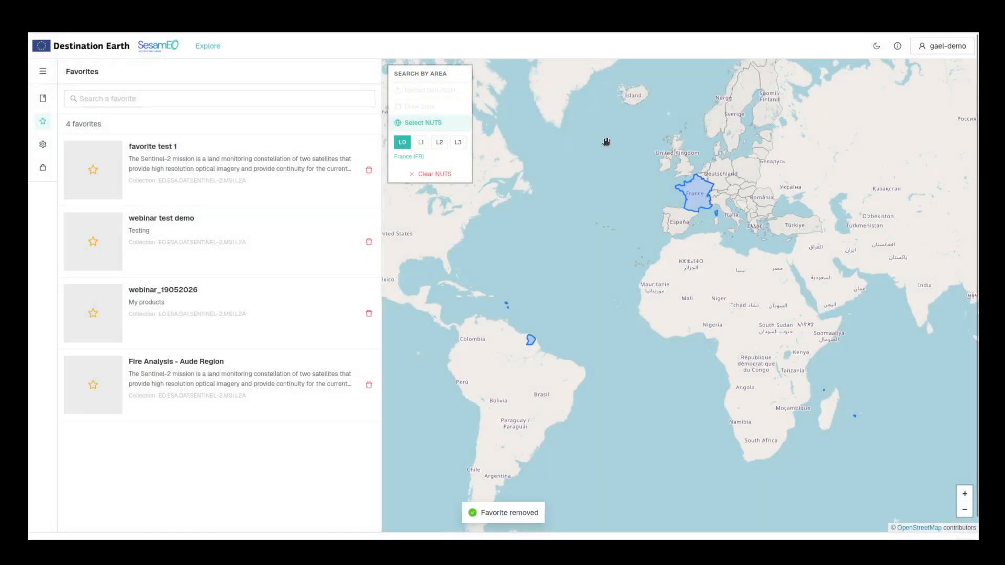
- View the details of Sentinel-2 product S2A_MSIL2A_20150911T104036_N0500_R008_T31UFP_20231010T021014.SAFE and enlarge its quicklook image
left_click(322, 307)
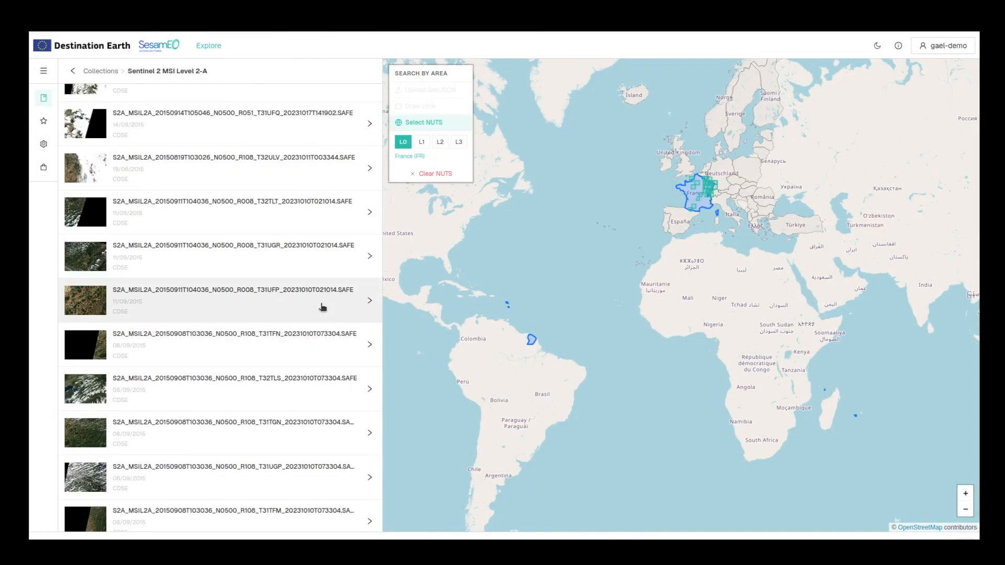
left_click(323, 307)
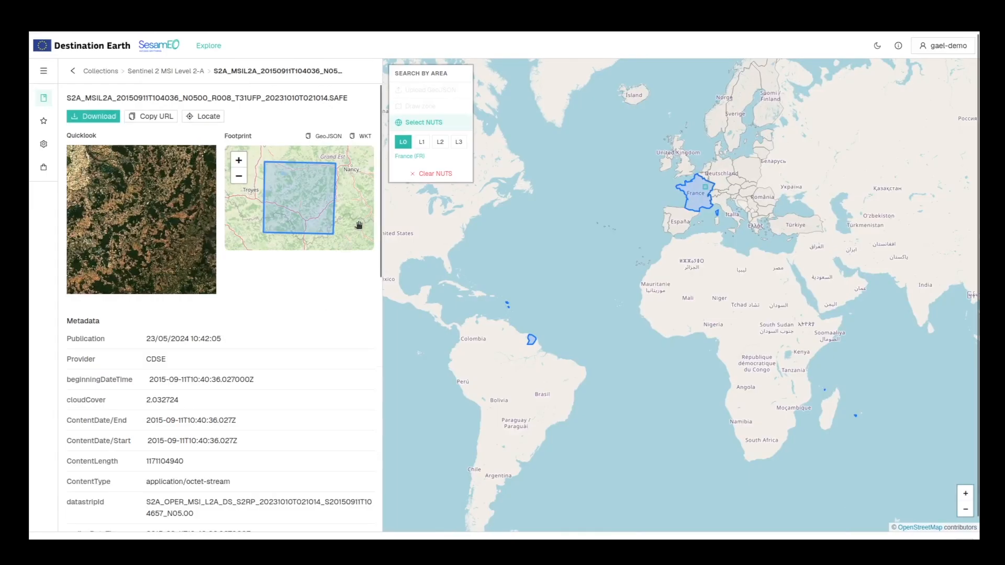
mouse_move(380, 178)
left_mouse_down()
mouse_move(382, 433)
mouse_move(384, 234)
mouse_move(374, 162)
left_mouse_up()
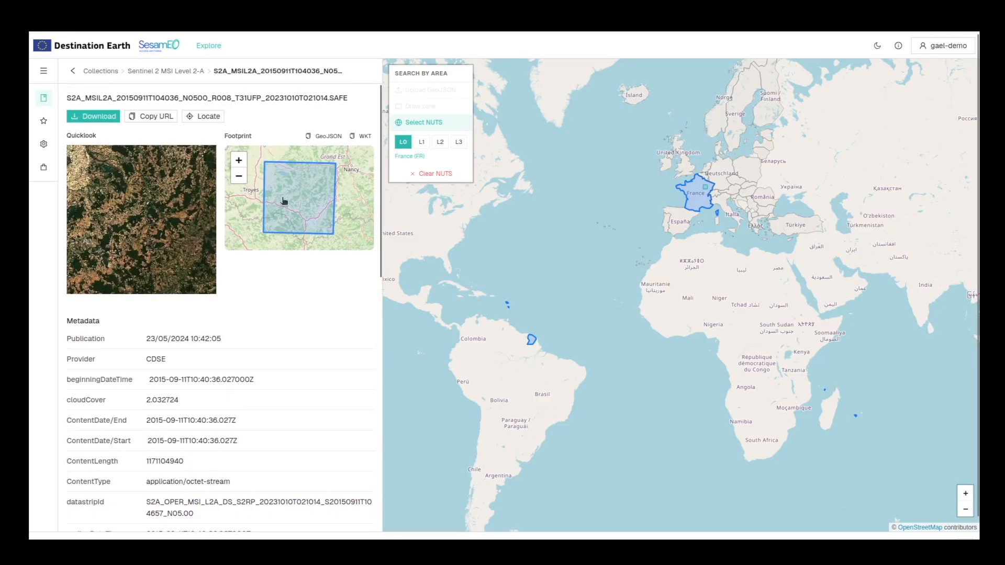
left_click(177, 237)
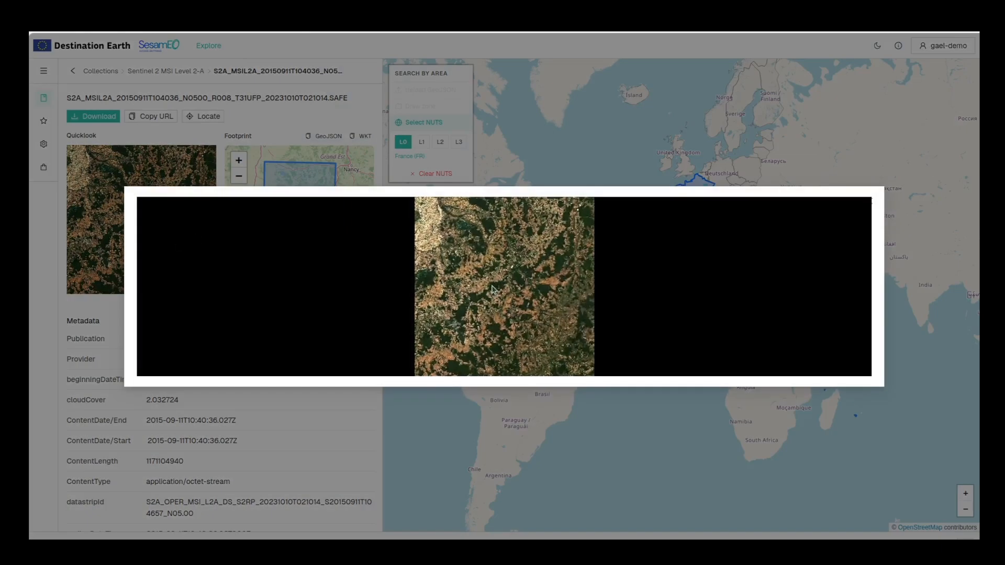
left_click(426, 399)
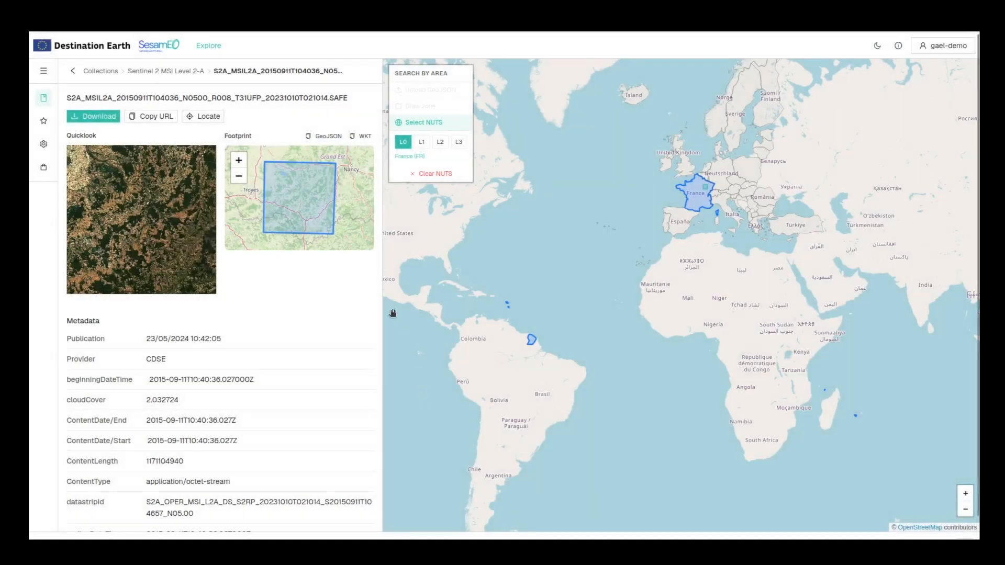
- Examine the product's location on its footprint map, at a wider scale and back at the closer scale
left_click(241, 178)
left_click(241, 178)
left_click(241, 178)
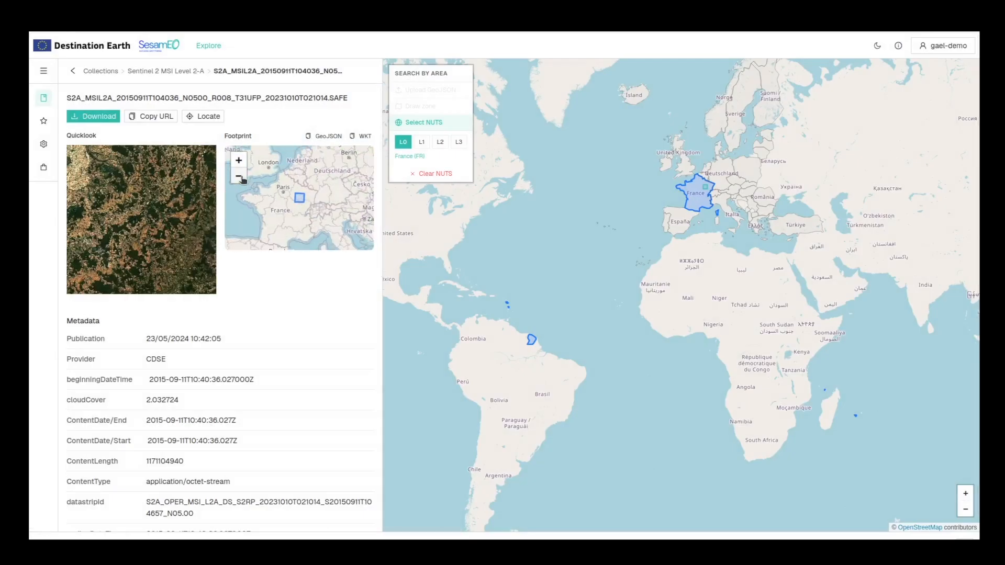
left_click(239, 160)
left_click(240, 160)
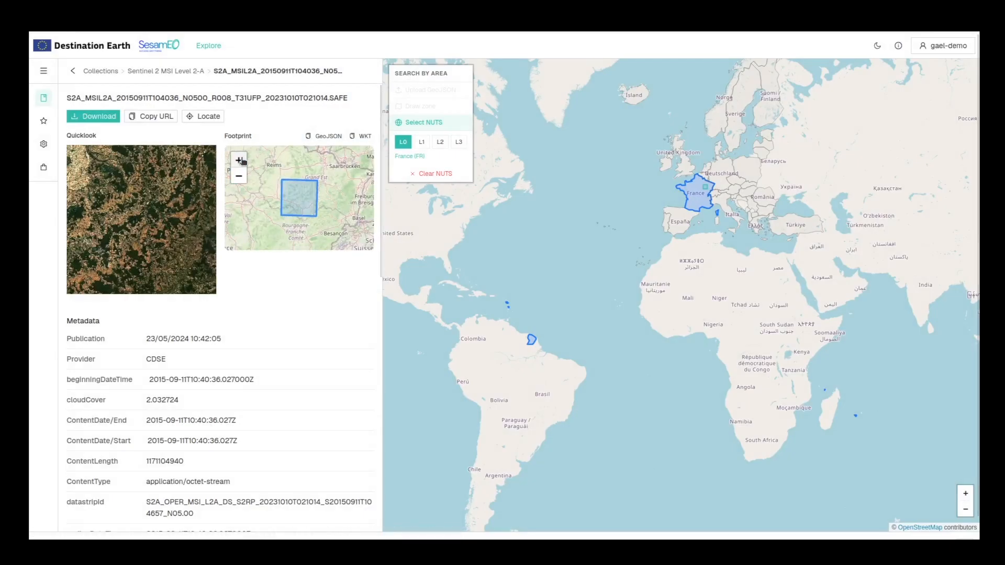
left_click(240, 160)
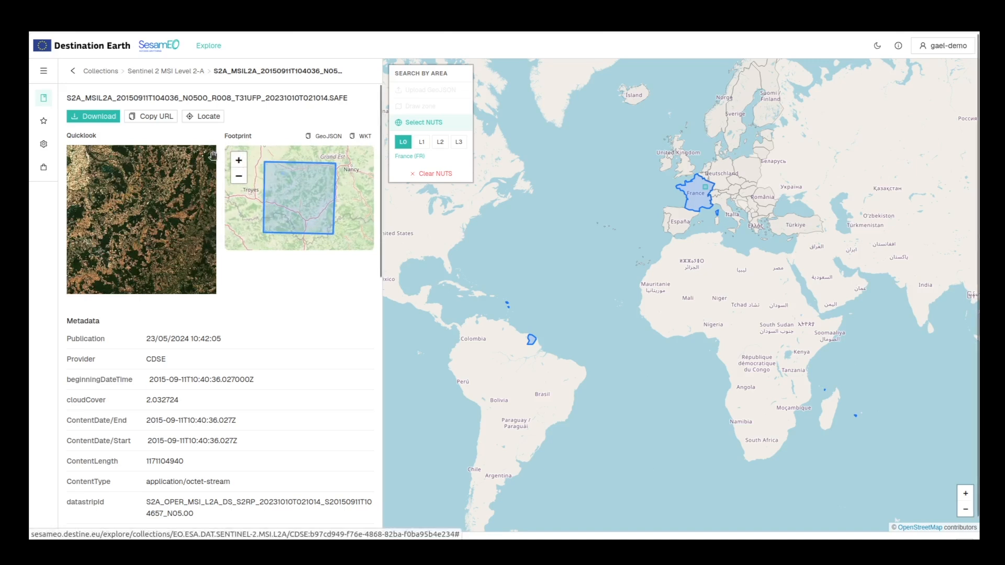
- Download the Sentinel-2 product and copy its URL
left_click(108, 120)
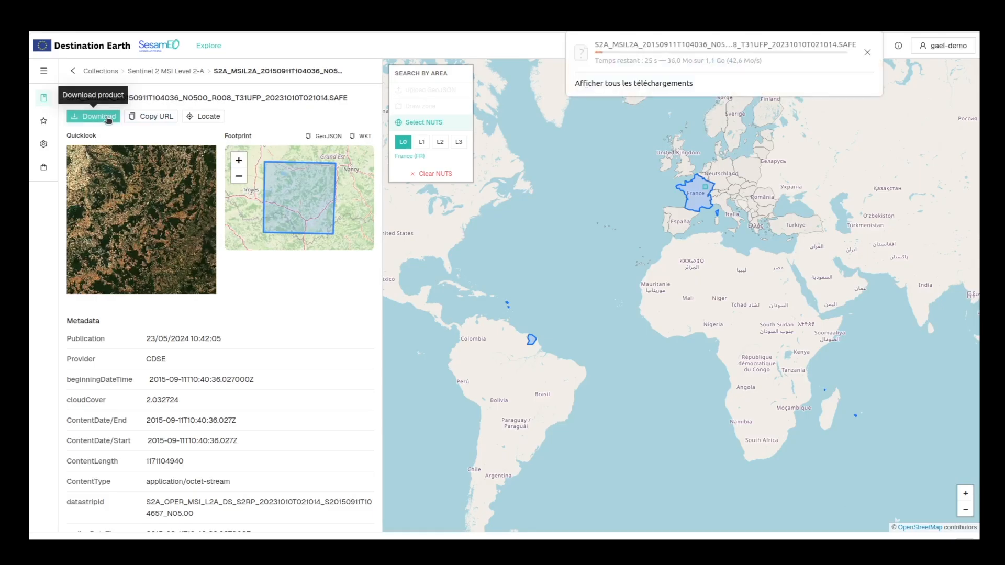
left_click(173, 122)
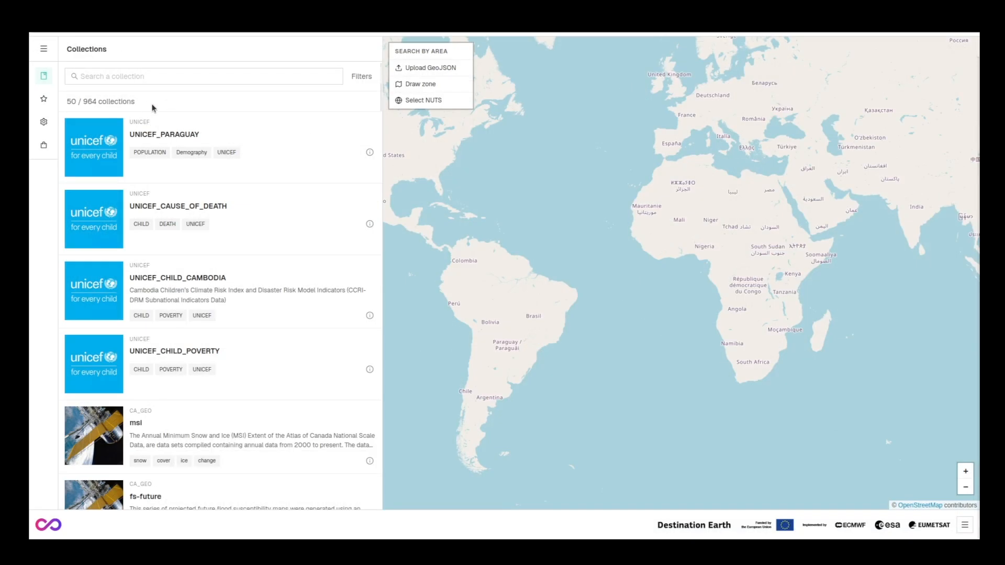
- Browse the data providers, viewing the details of STAC API for Canada Earth Observation and opening Destination Earth Data Lake
left_click(43, 122)
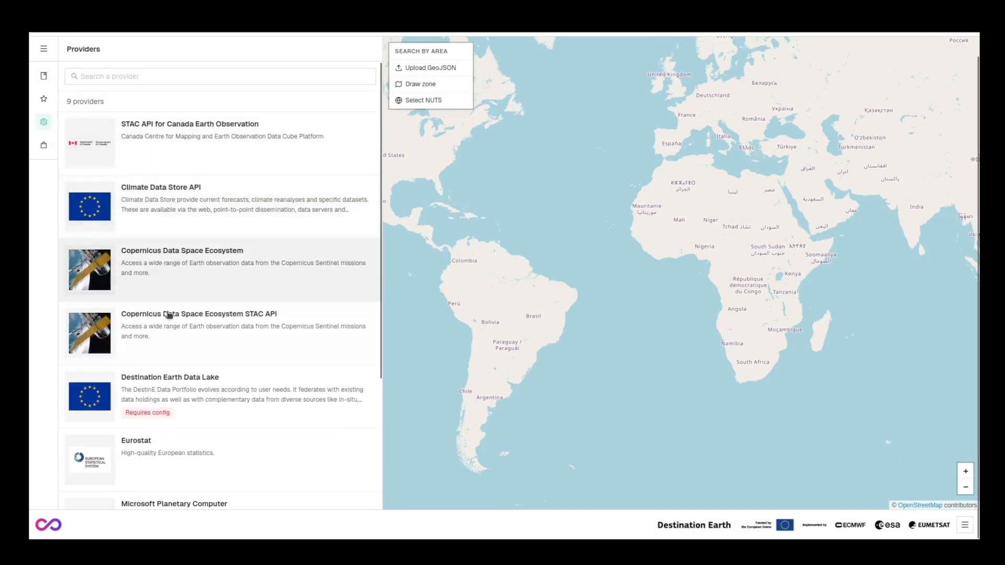
left_click(184, 148)
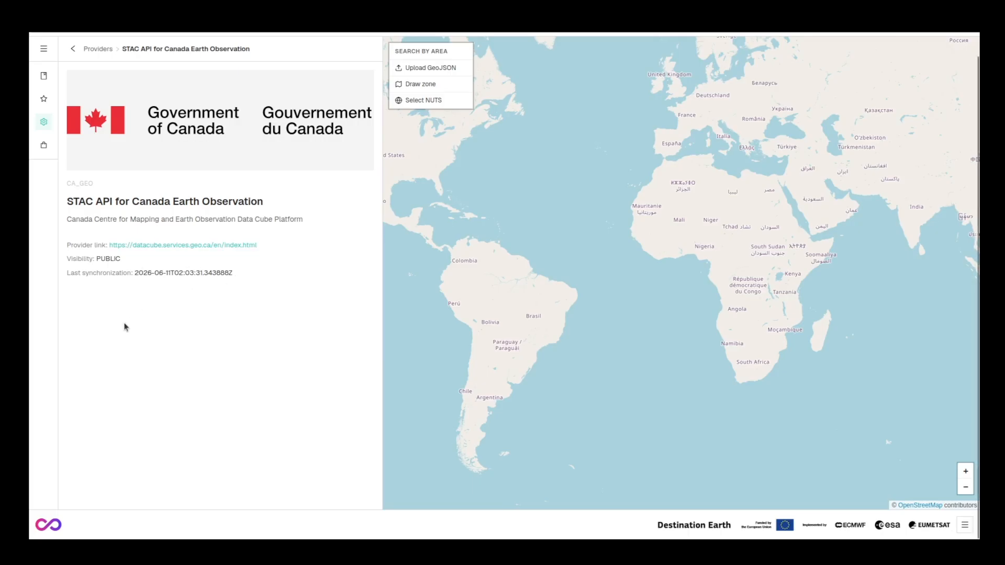
left_click(43, 122)
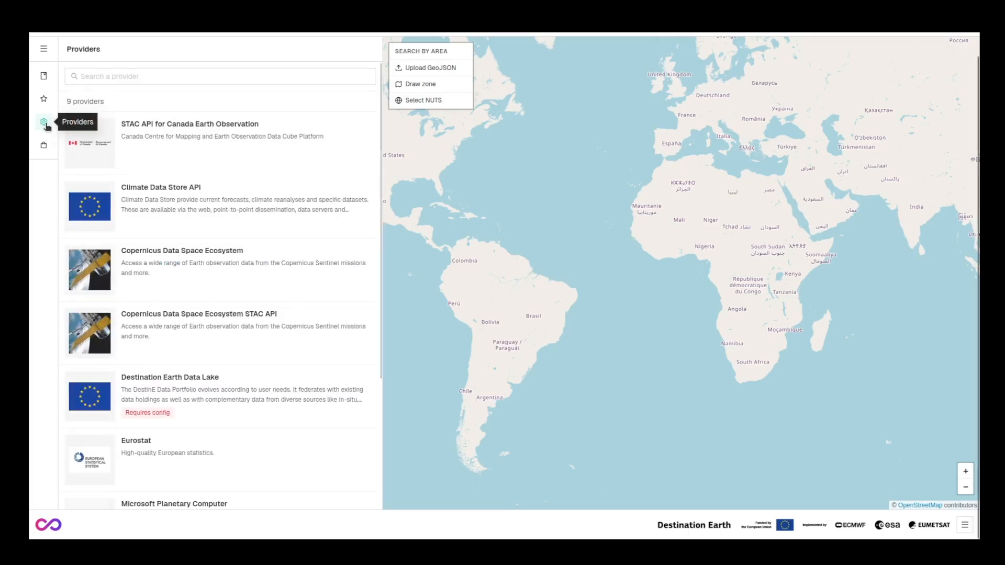
left_click(152, 384)
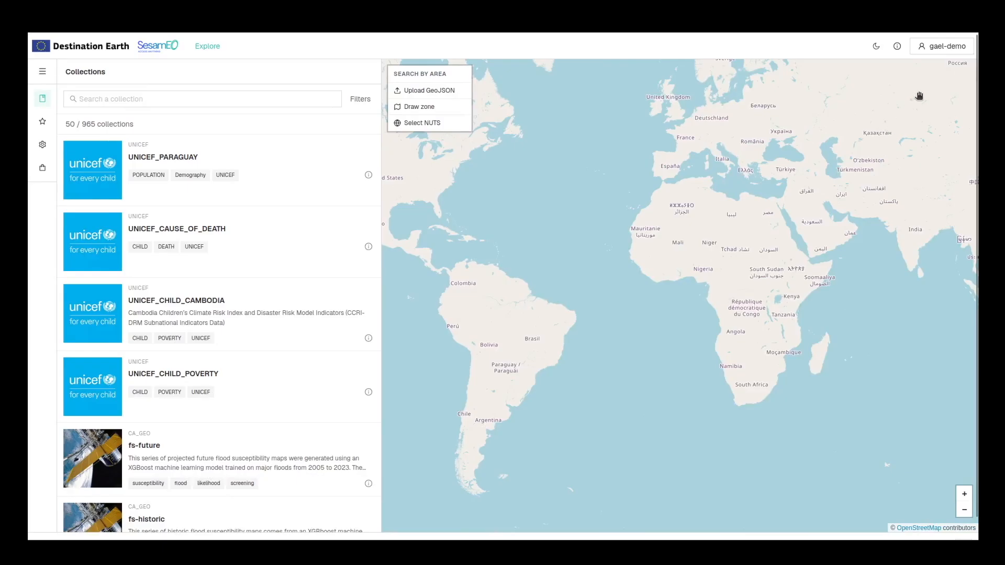
- Generate a new API key without an expiration date in the SesamEO account and copy the key
left_click(949, 46)
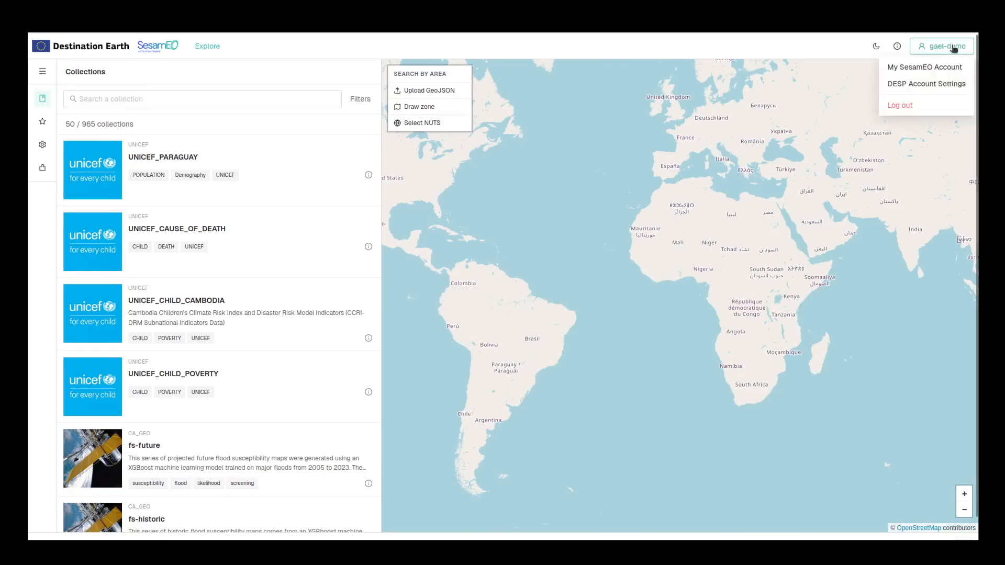
left_click(960, 74)
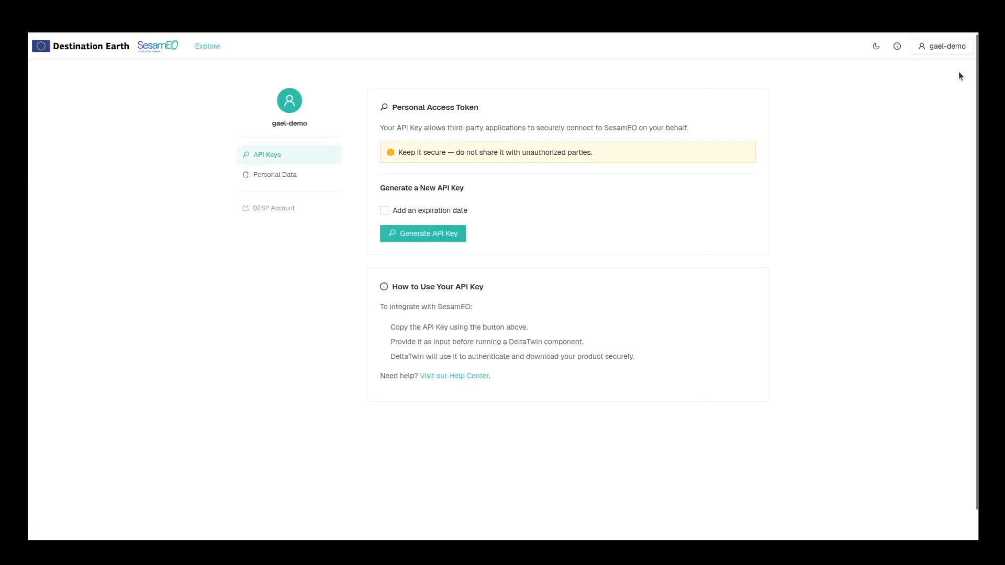
left_click(446, 238)
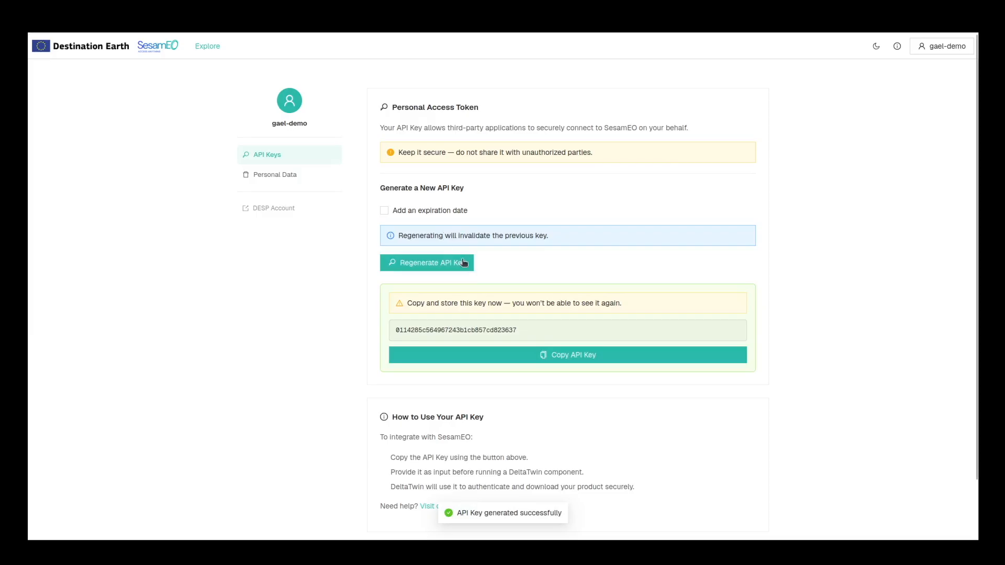
double_click(522, 327)
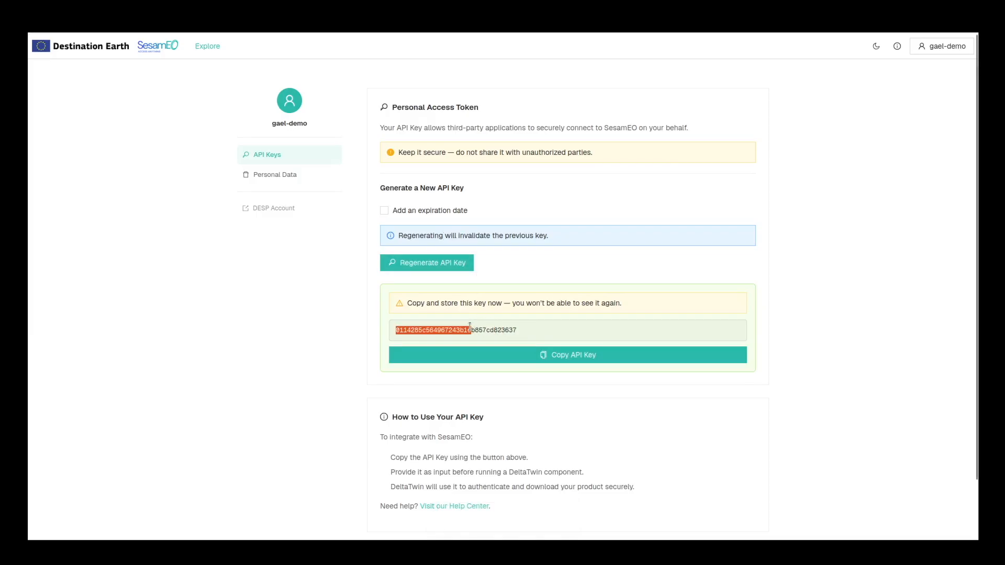
left_click(608, 355)
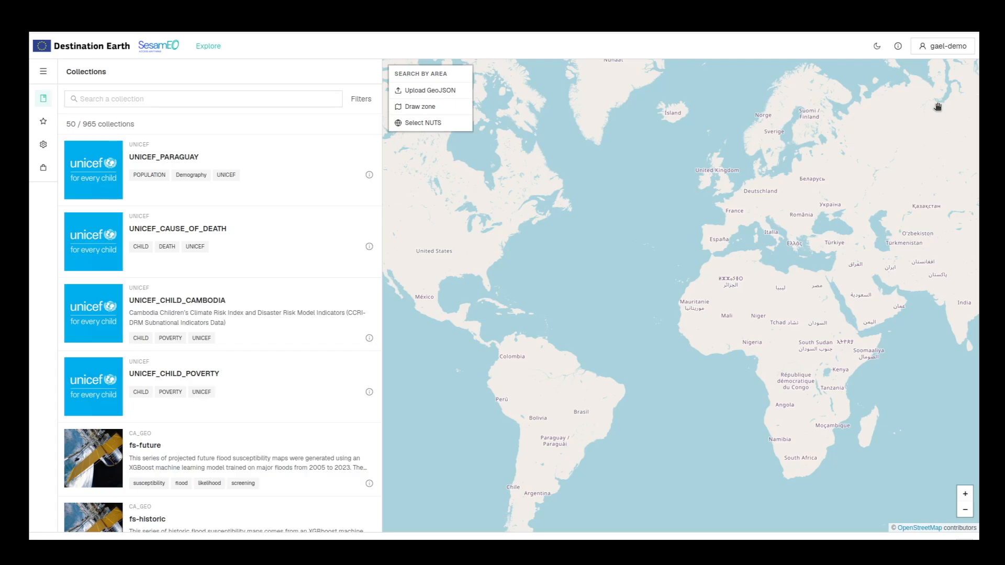
- Consult the SesamEO documentation and support pages, and open the Destination Earth contact form
left_click(897, 47)
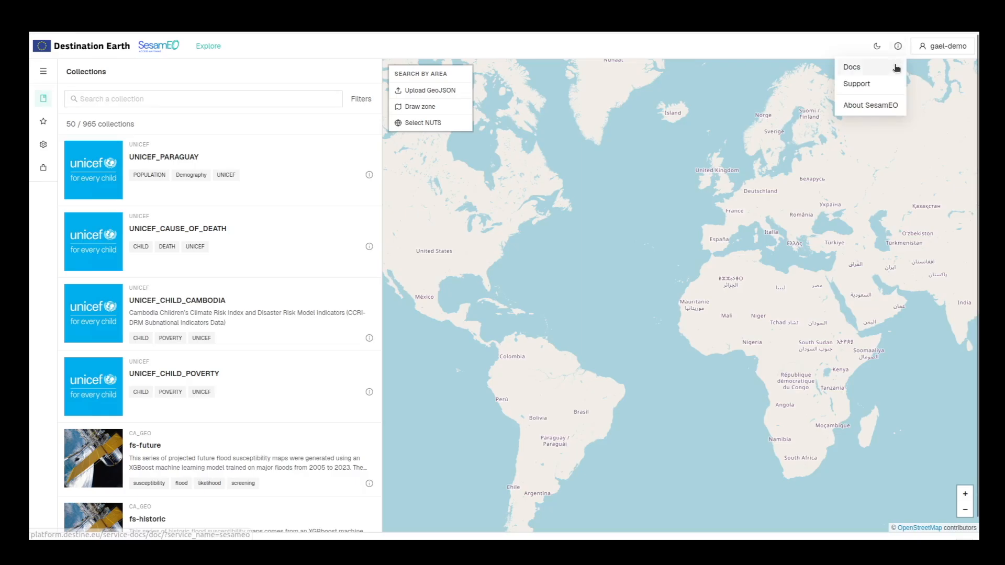
left_click(896, 68)
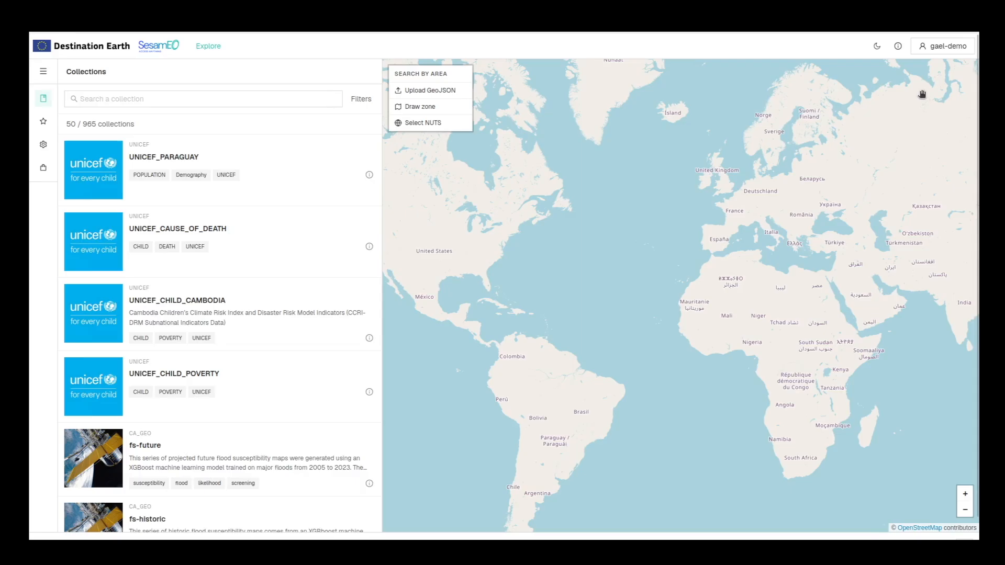
left_click(900, 53)
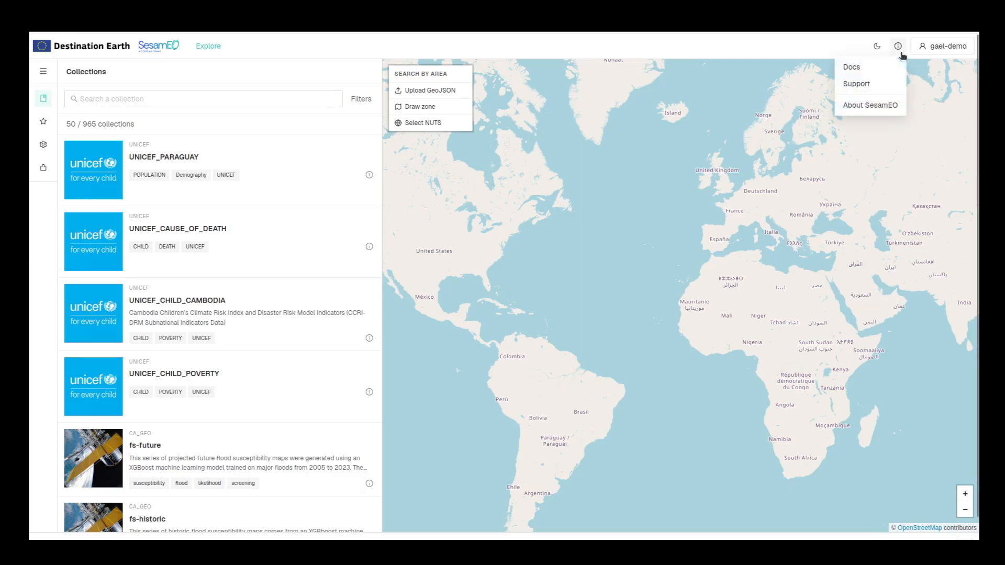
left_click(890, 83)
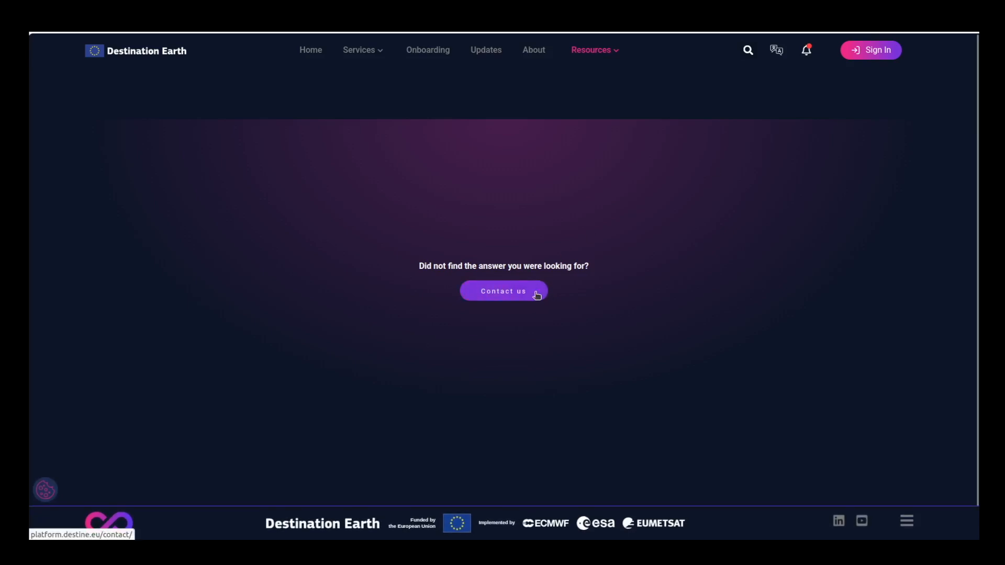
left_click(536, 294)
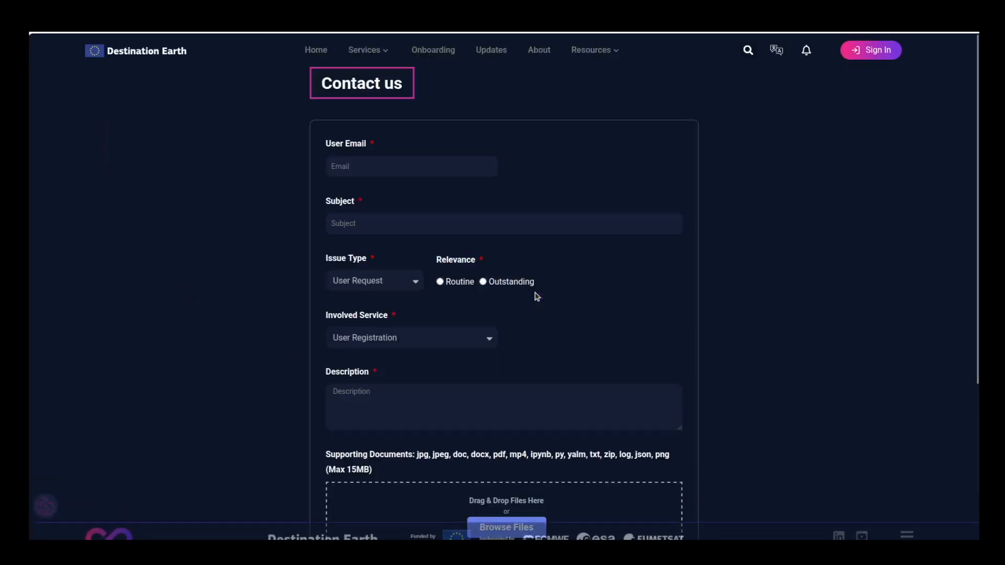